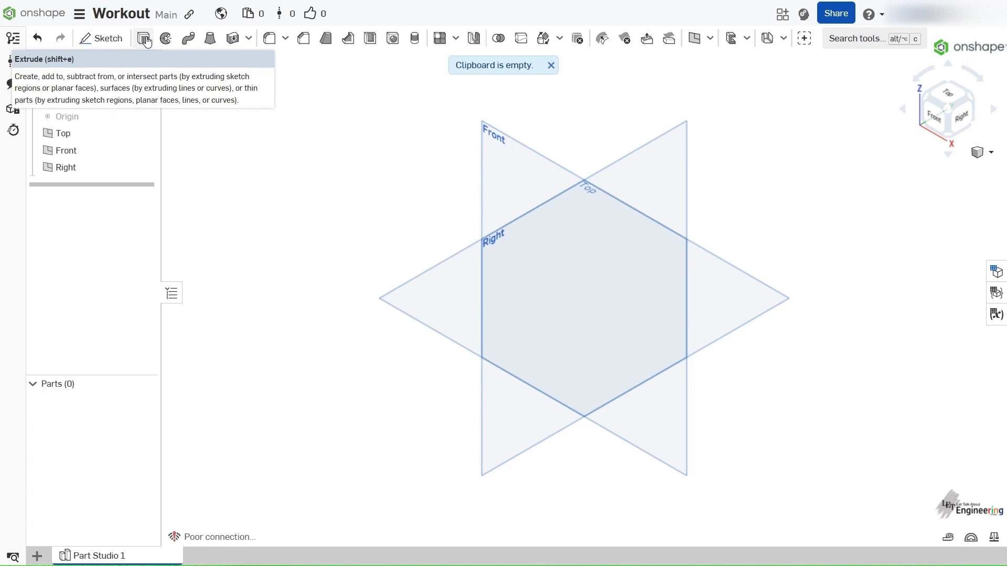
- Start a sketch on the Front plane and view it normal to the sketch plane
left_click(145, 40)
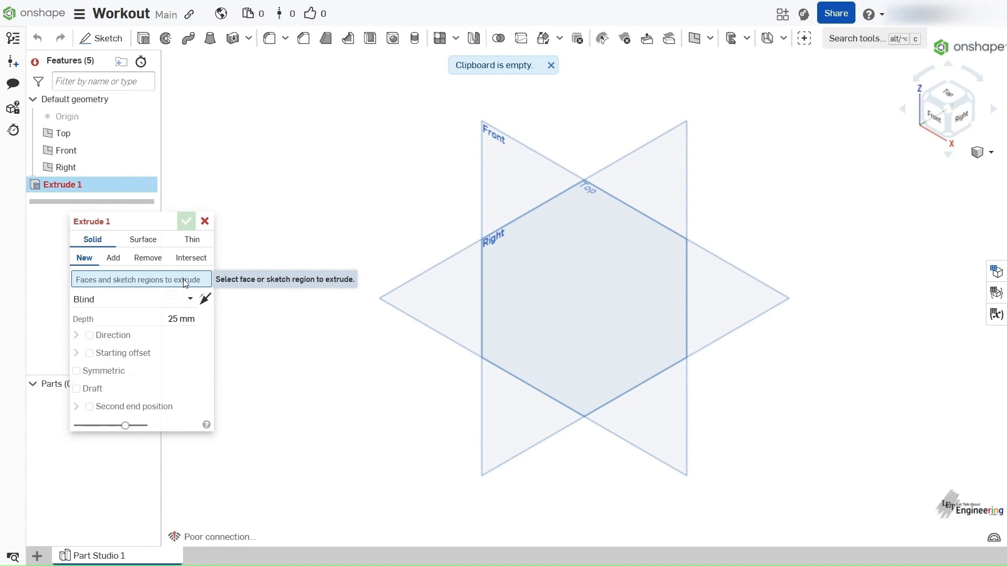
left_click(206, 222)
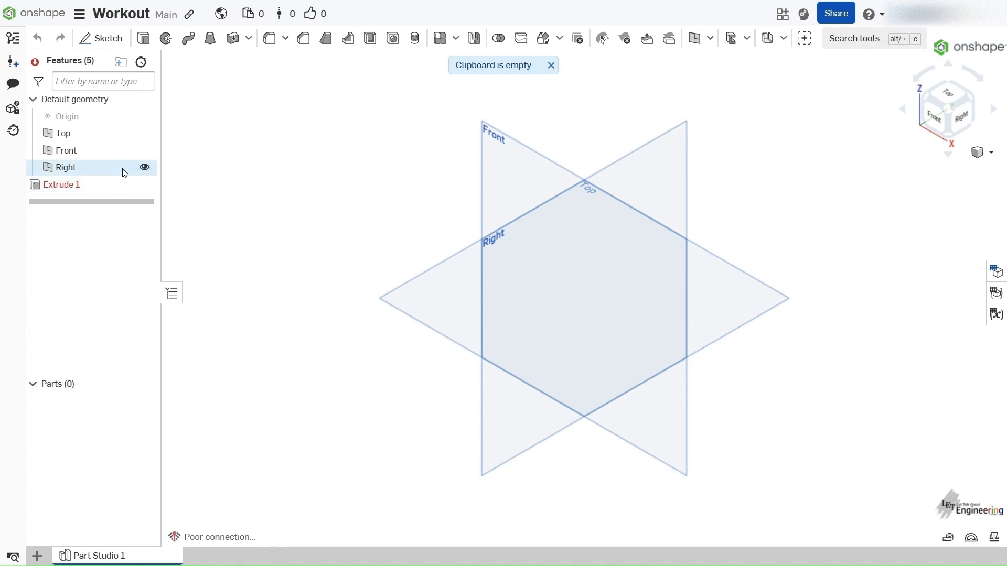
left_click(118, 151)
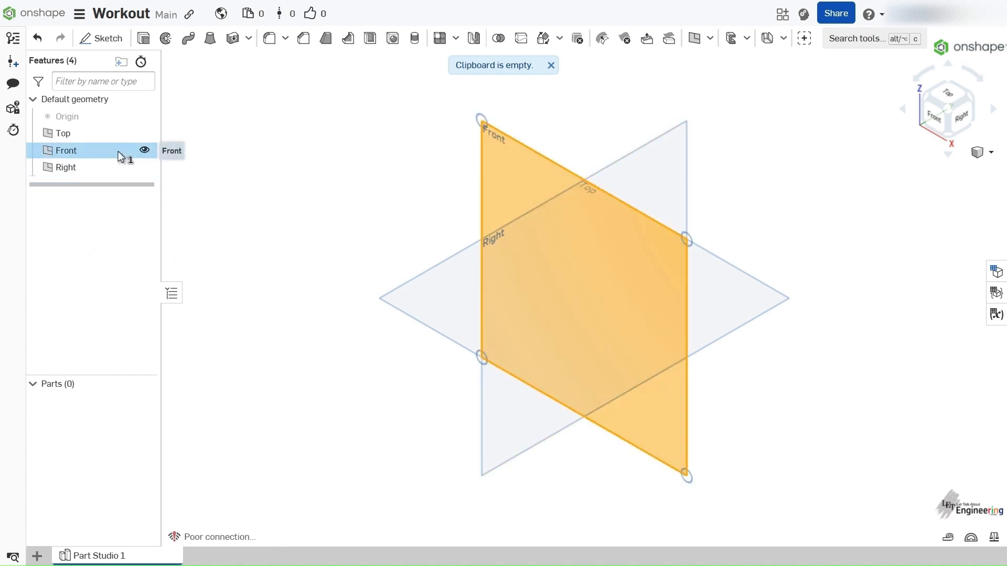
left_click(118, 41)
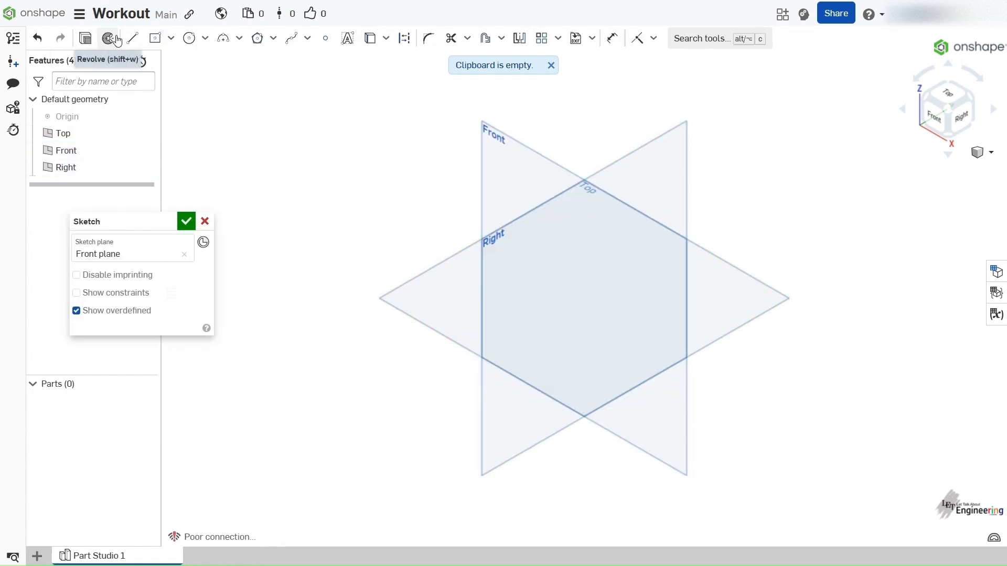
right_click(317, 183)
left_click(374, 309)
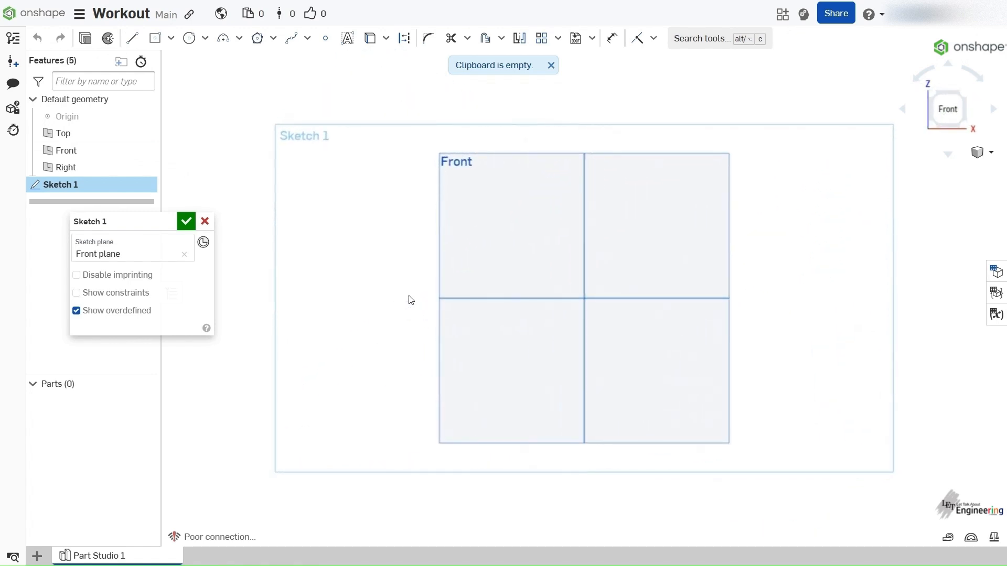
- Sketch a center rectangle about 161 mm by 90 mm centered on the origin, and finish the sketch
left_click(155, 38)
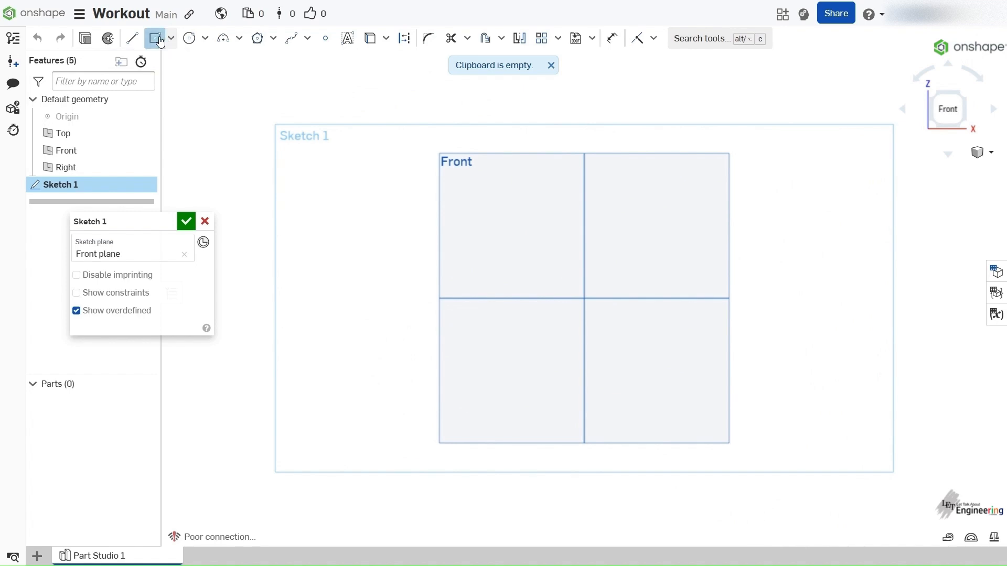
left_click(584, 297)
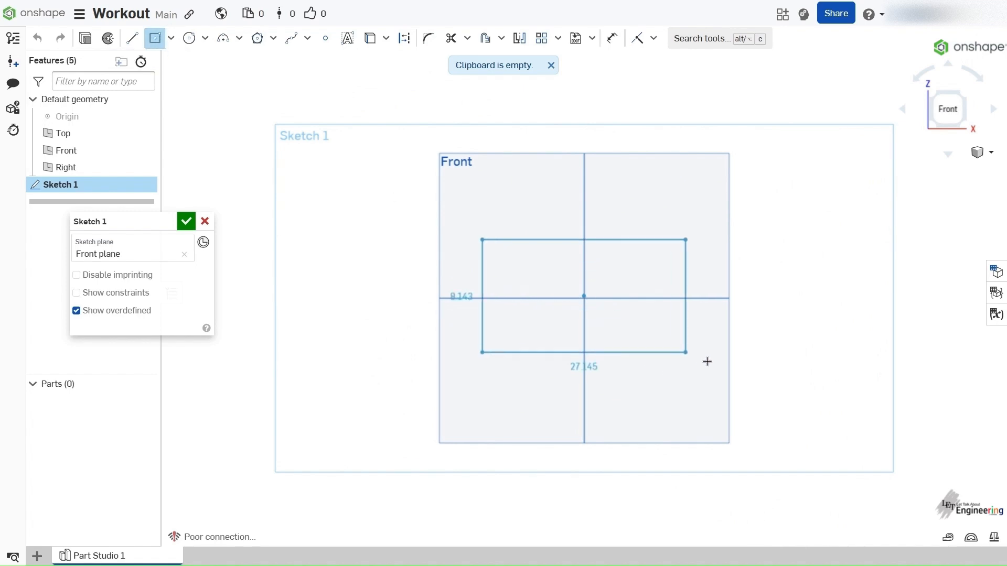
left_click(739, 383)
right_click(781, 277)
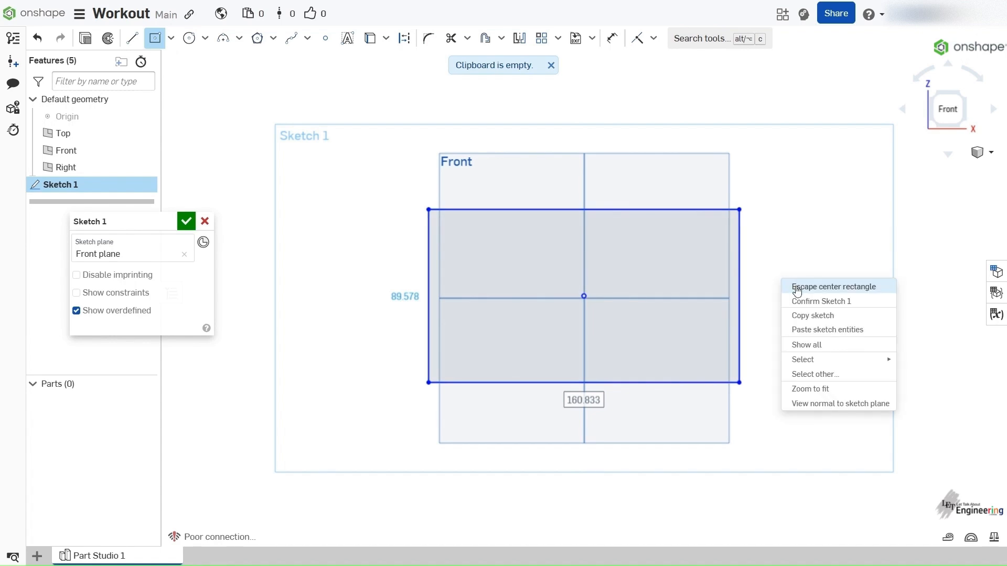
left_click(797, 288)
right_click(799, 295)
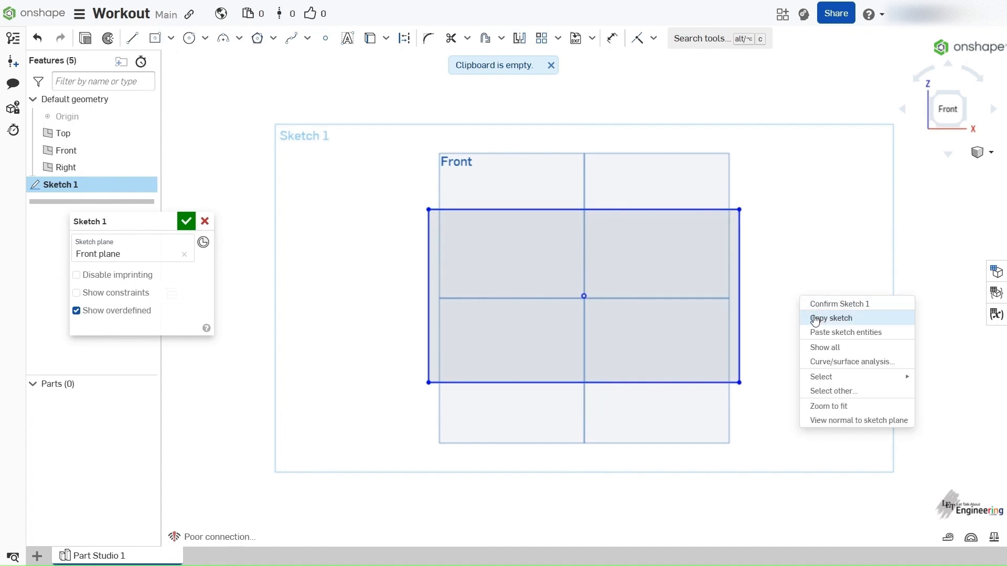
left_click(815, 310)
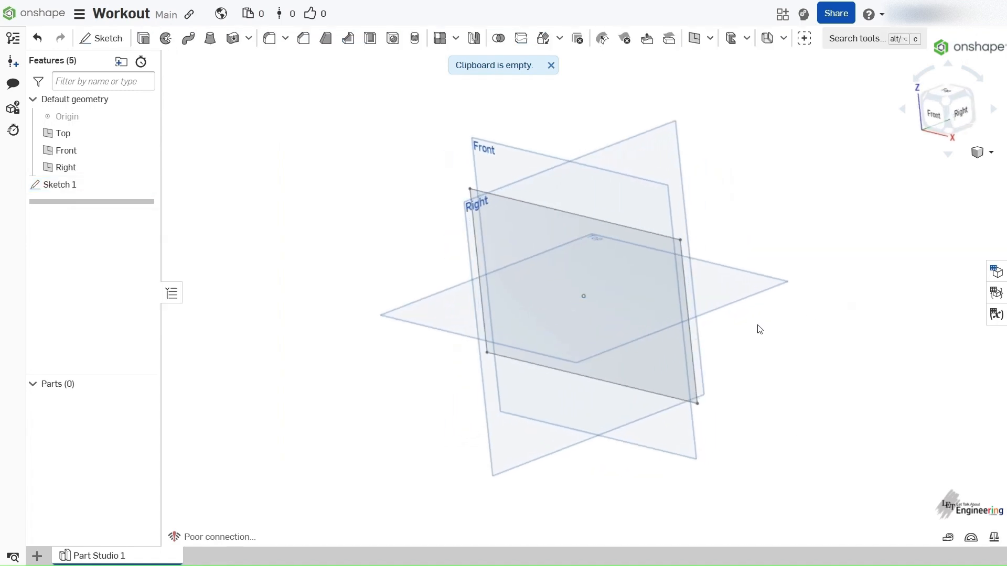
scroll(543, 333, "up", 4)
scroll(532, 313, "down", 6)
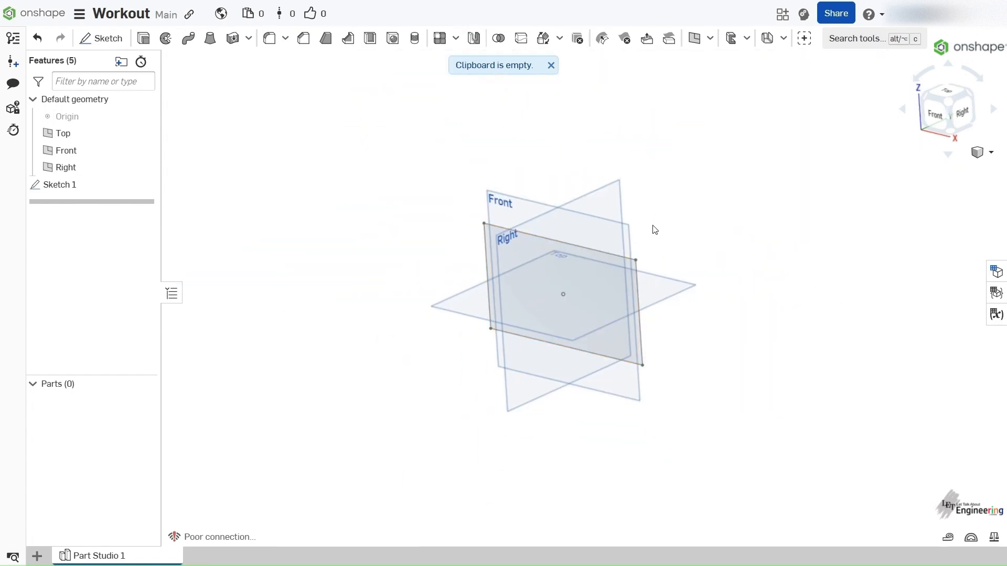
right_click_drag(667, 241, 679, 243)
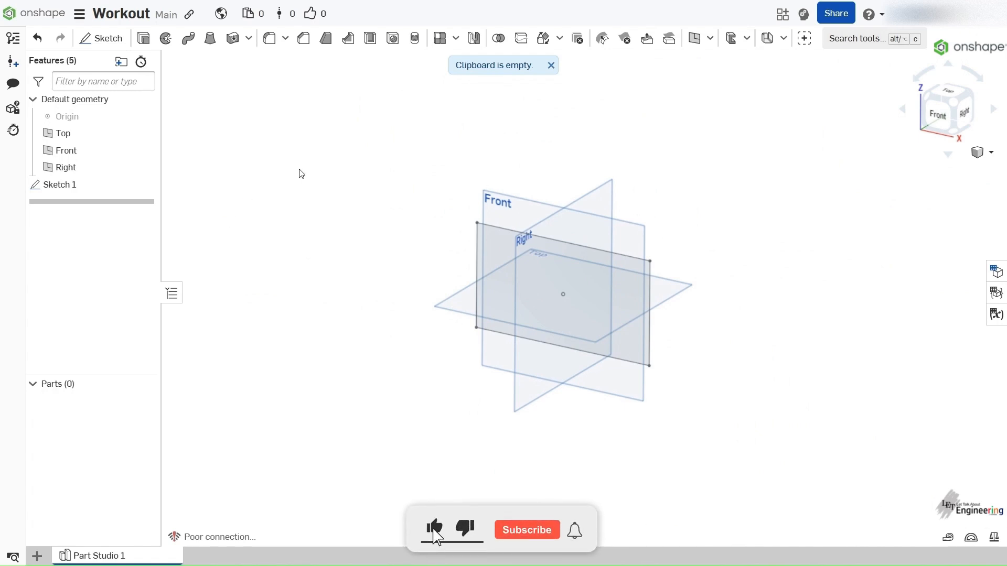
left_click(143, 38)
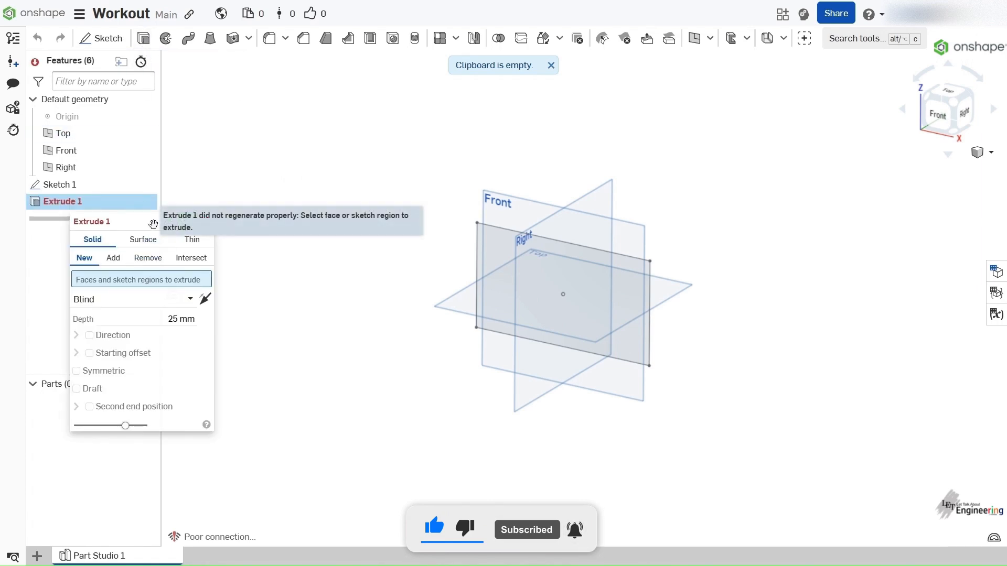
left_click_drag(147, 221, 167, 166)
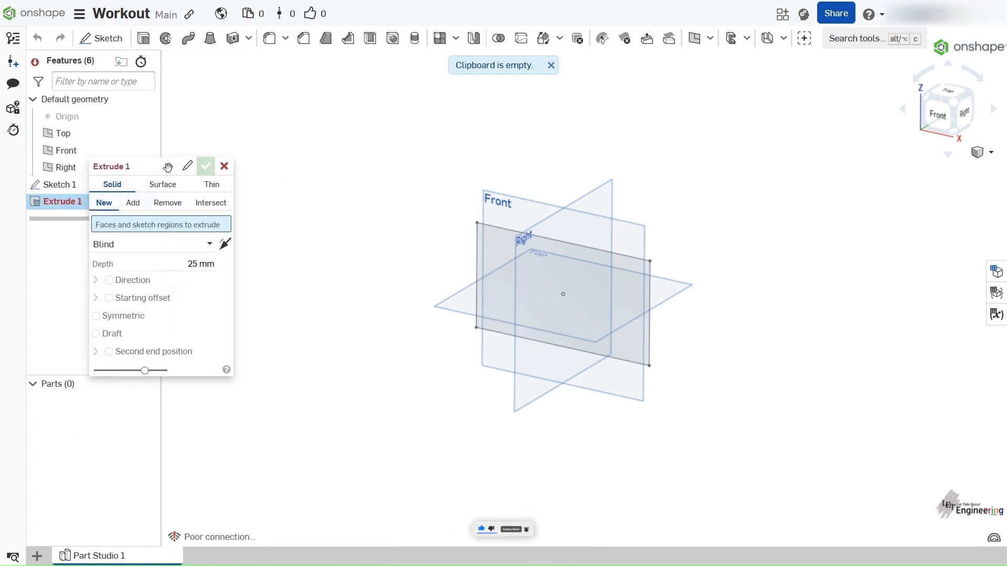
left_click(224, 167)
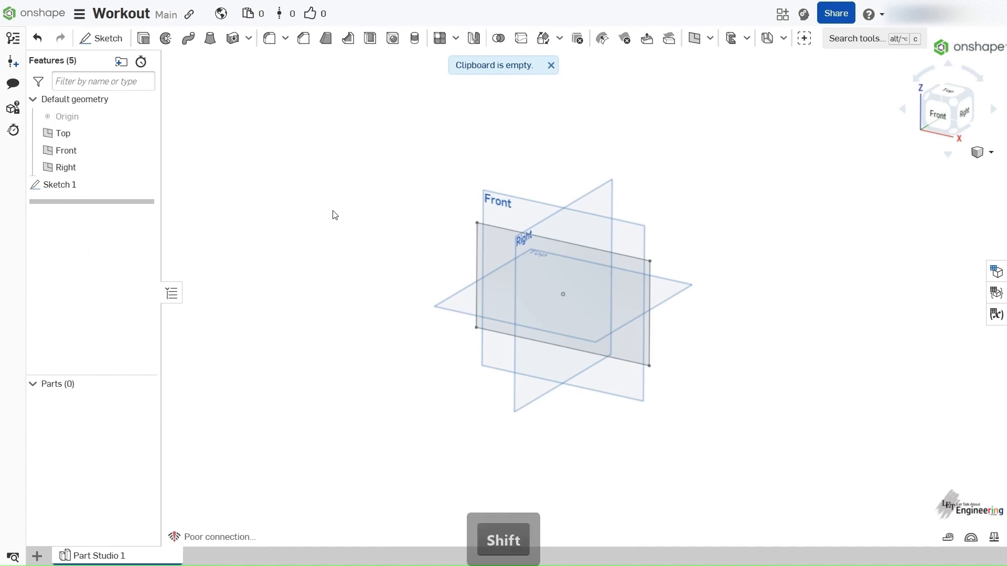
- Extrude the sketched rectangular region as a new solid with a blind end
key("shift+e")
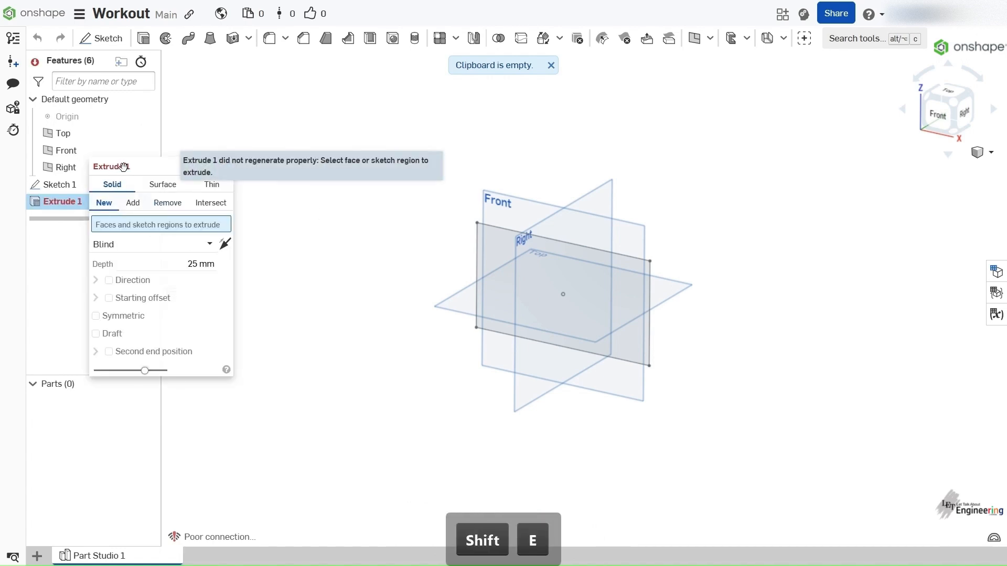
left_click_drag(123, 165, 111, 156)
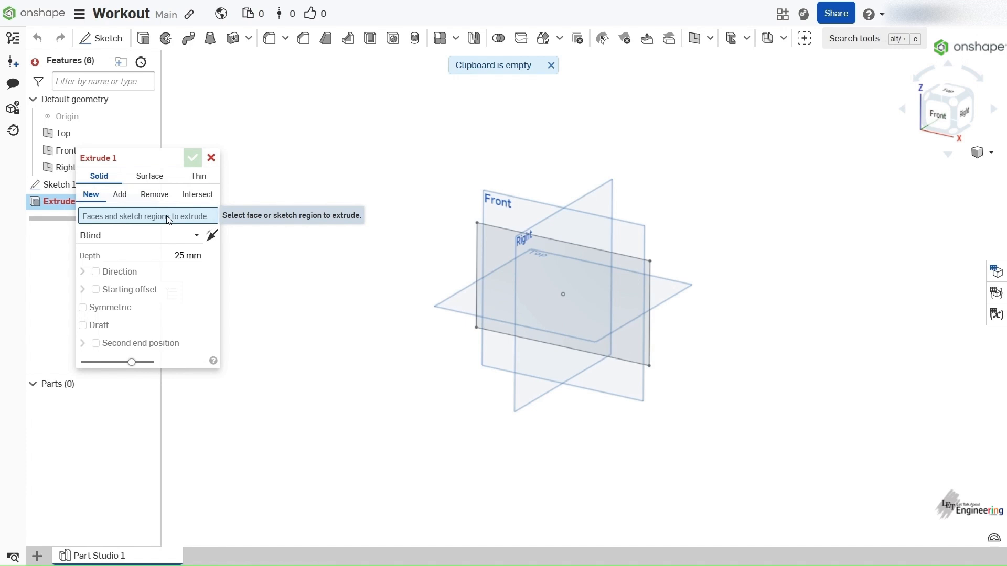
left_click(611, 272)
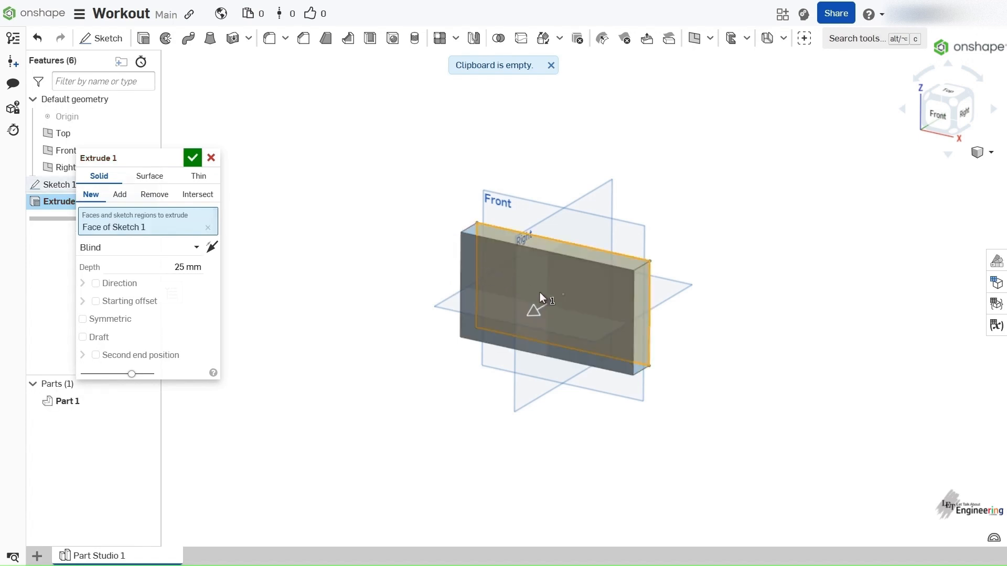
- Set the solid extrusion's depth to 30 mm
right_click_drag(558, 301, 547, 316)
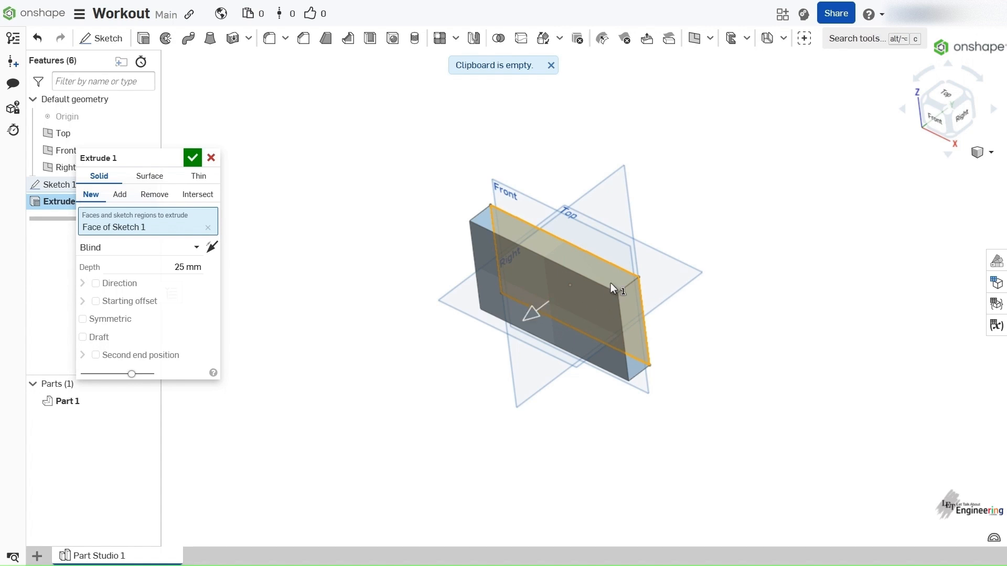
right_click_drag(651, 360, 648, 320)
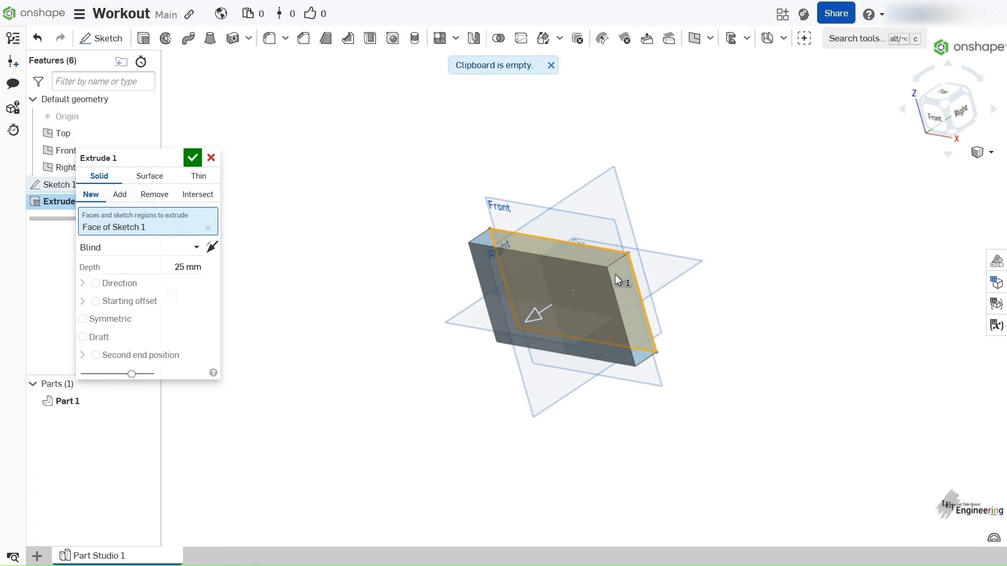
right_click_drag(606, 278, 650, 251)
scroll(547, 262, "up", 3)
left_click(163, 266)
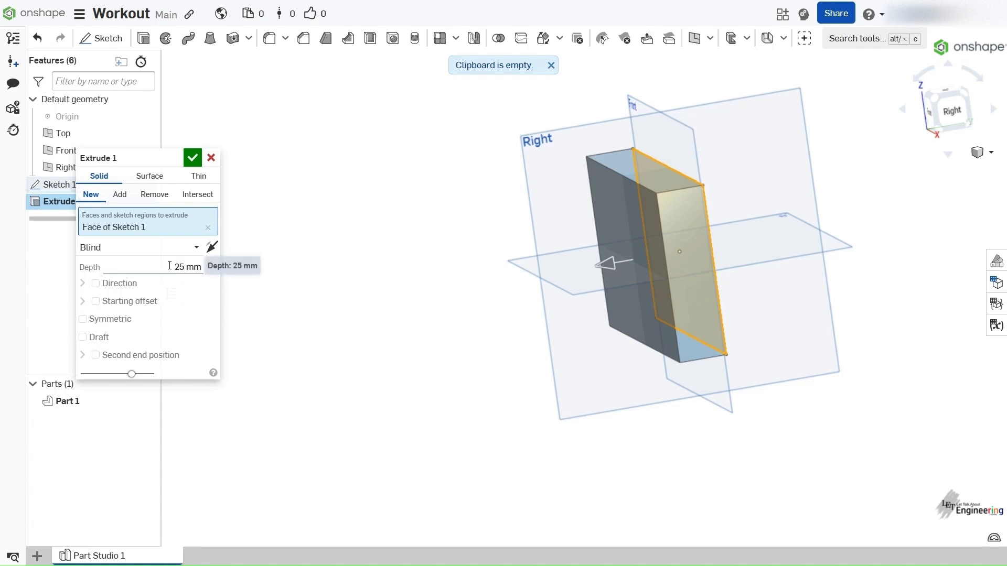
type("30")
key("Return")
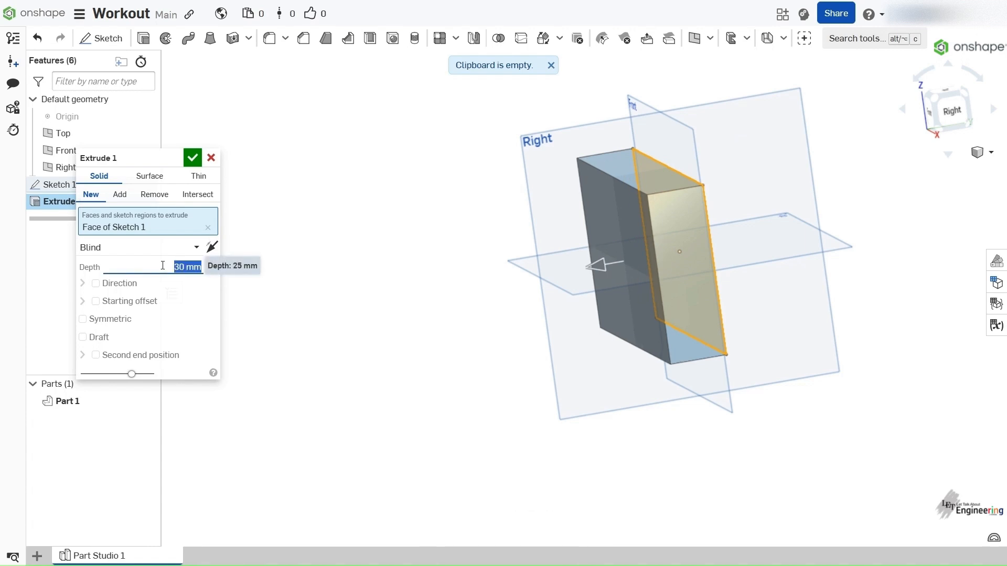
- Set the solid extrusion's depth to 100 mm
right_click_drag(525, 215, 418, 249)
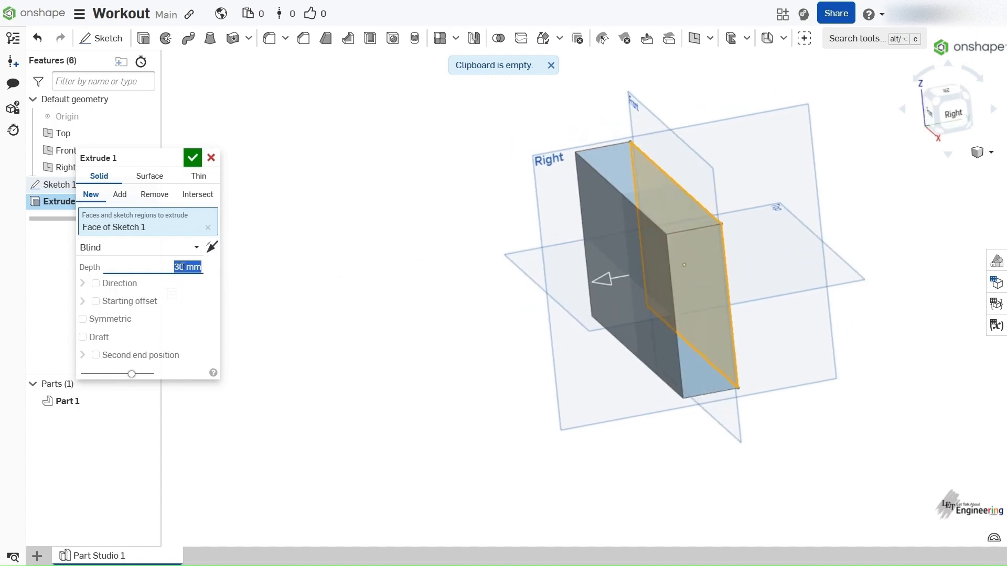
type("100")
key("Return")
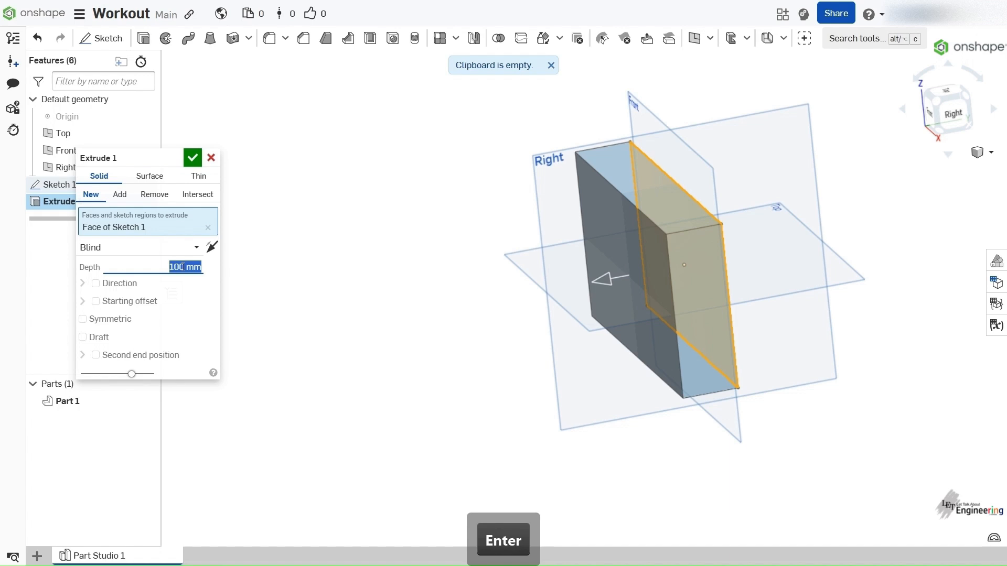
- Stretch the extrusion to a depth of about 168 mm with its depth manipulator arrow in the model
right_click_drag(586, 344, 504, 255)
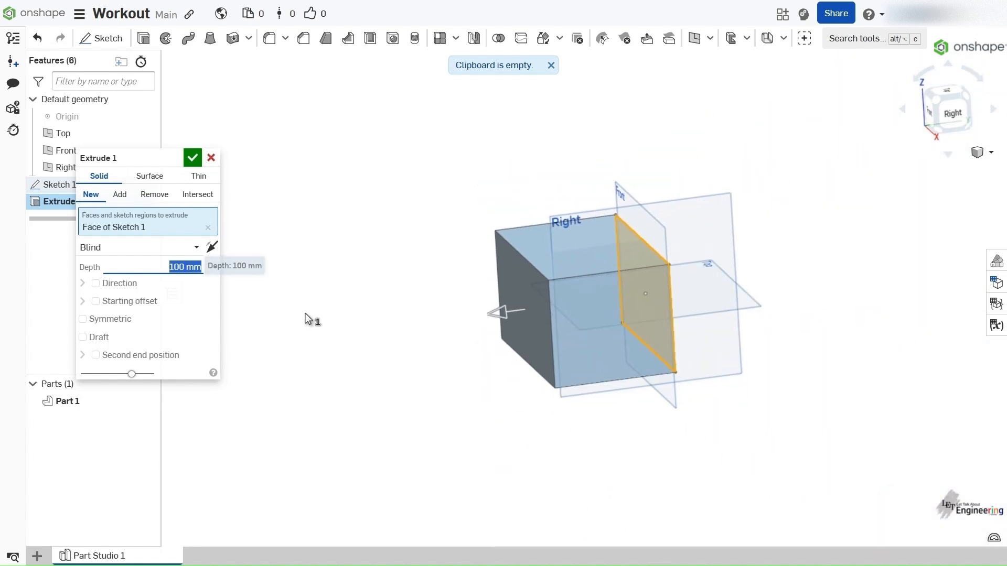
right_click_drag(281, 314, 347, 313)
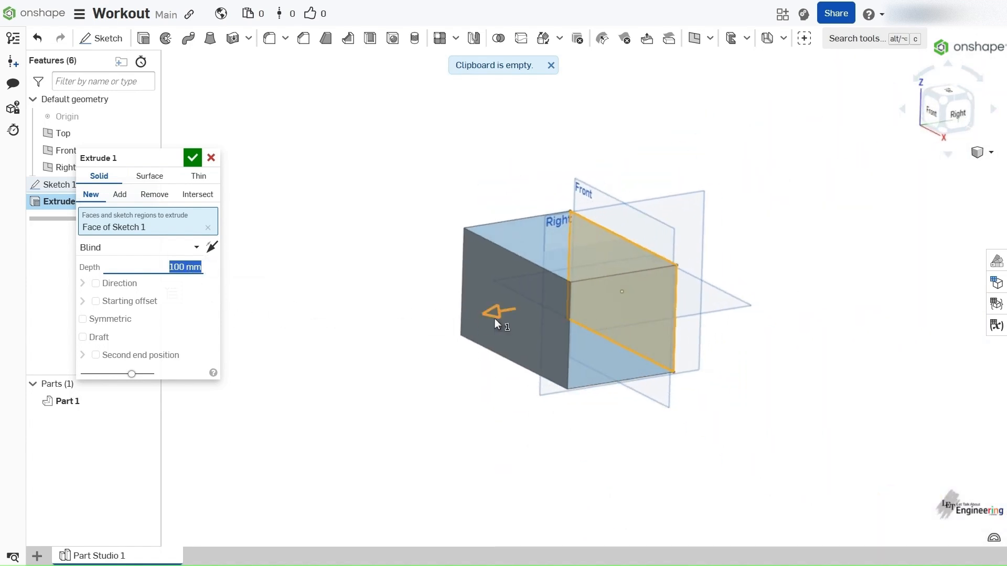
mouse_move(494, 313)
left_mouse_down()
mouse_move(590, 308)
mouse_move(489, 307)
mouse_move(446, 321)
mouse_move(496, 313)
left_mouse_up()
right_click_drag(494, 311, 477, 309)
left_click_drag(477, 309, 395, 326)
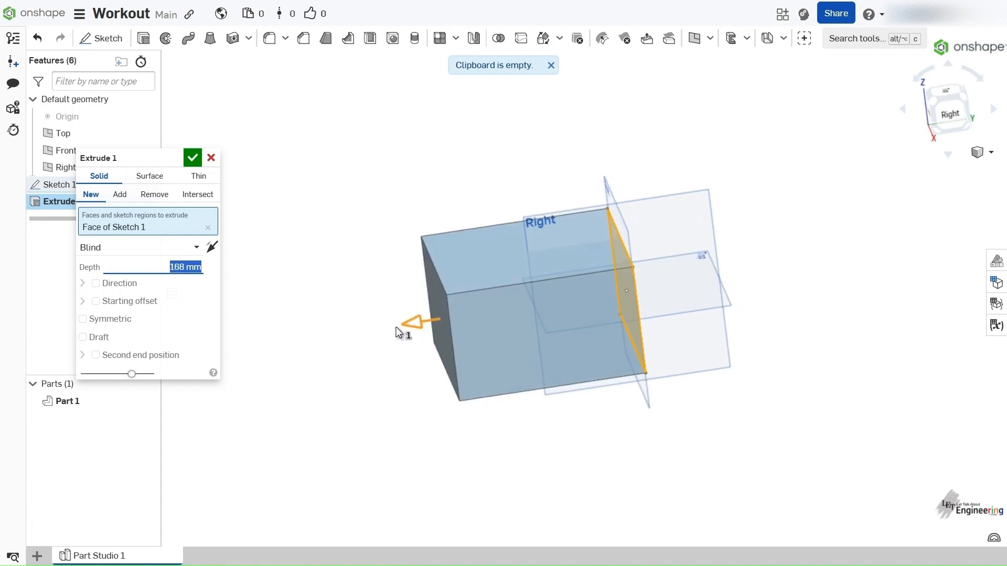
right_click_drag(395, 326, 521, 323)
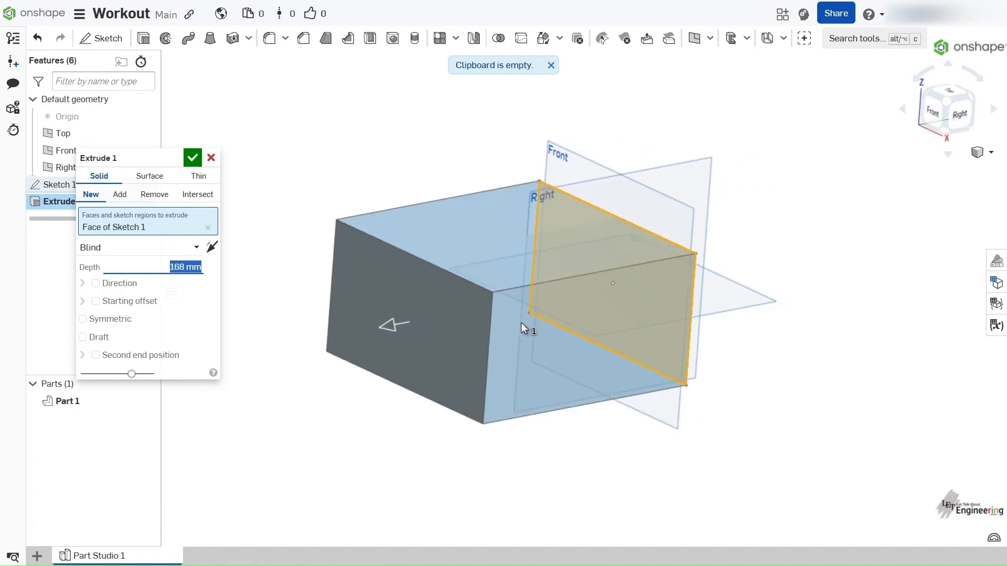
scroll(522, 322, "down", 2)
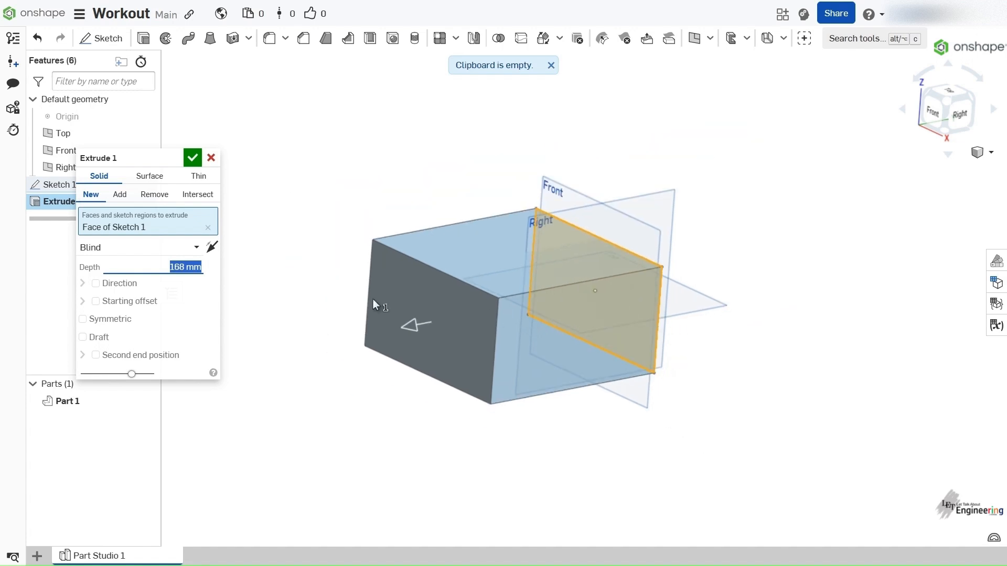
- Change the extrusion to a new surface and extrude the rectangle's left vertical edge
left_click(150, 177)
mouse_move(494, 273)
right_mouse_down()
mouse_move(531, 260)
mouse_move(511, 244)
mouse_move(472, 253)
mouse_move(465, 267)
mouse_move(493, 270)
mouse_move(482, 276)
right_mouse_up()
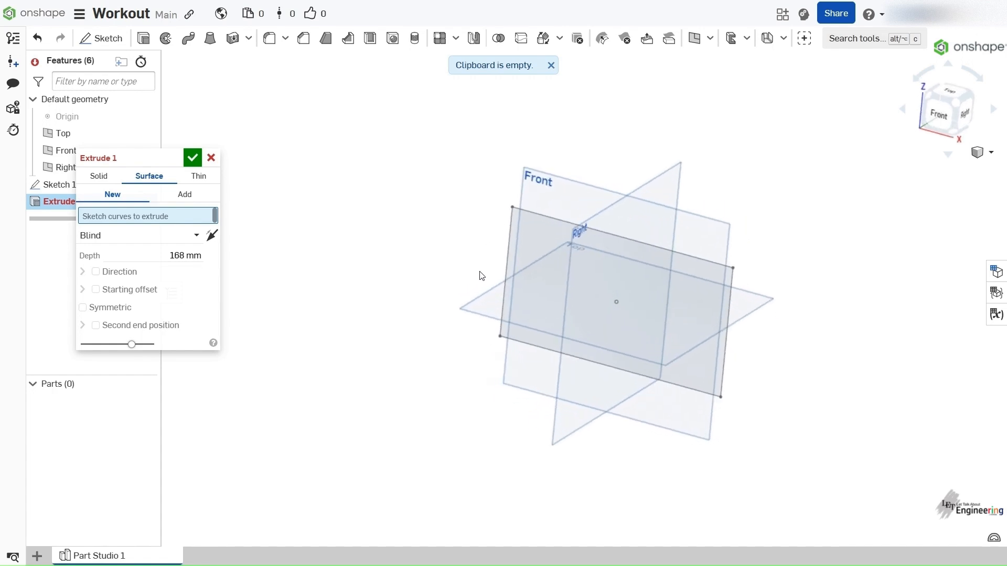
left_click(505, 256)
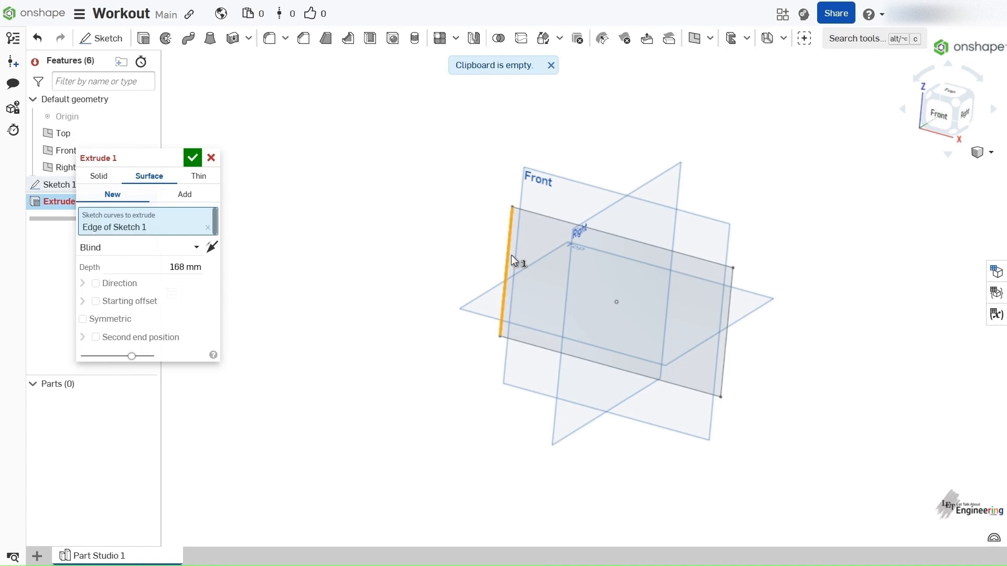
mouse_move(510, 254)
right_mouse_down()
mouse_move(496, 253)
mouse_move(590, 254)
mouse_move(488, 243)
mouse_move(497, 276)
right_mouse_up()
mouse_move(559, 244)
right_mouse_down()
mouse_move(578, 207)
mouse_move(471, 273)
mouse_move(496, 238)
mouse_move(252, 266)
right_mouse_up()
scroll(472, 270, "down", 2)
scroll(468, 262, "up", 4)
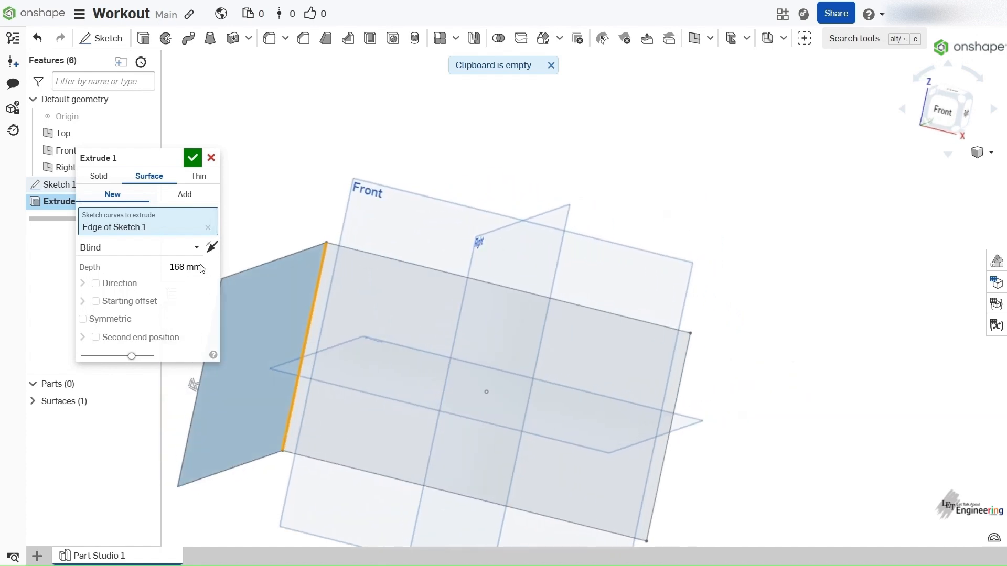
- Add the rectangle's top edge to the curves of the surface extrusion
right_click(377, 253, "ctrl")
left_click(371, 163)
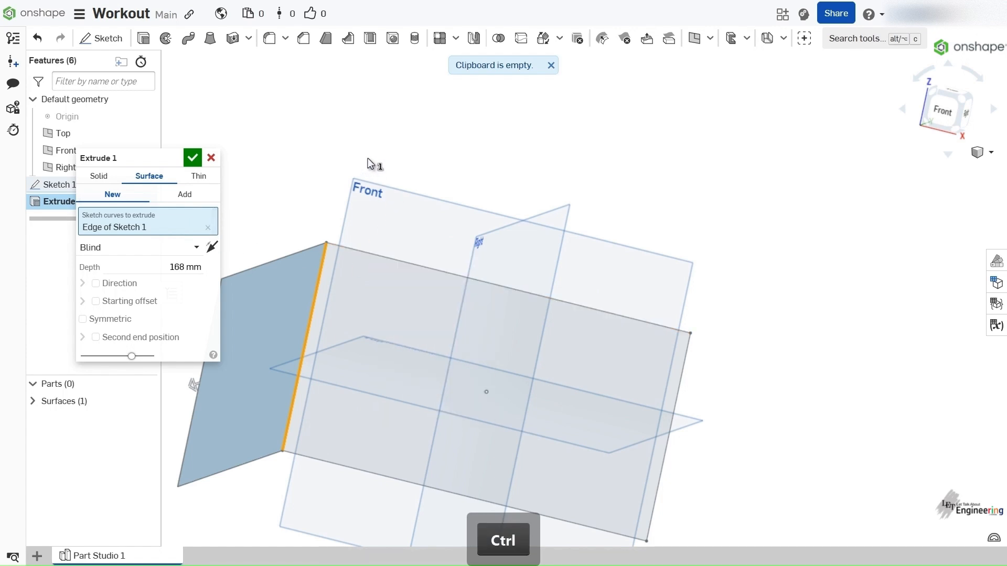
left_click(374, 256)
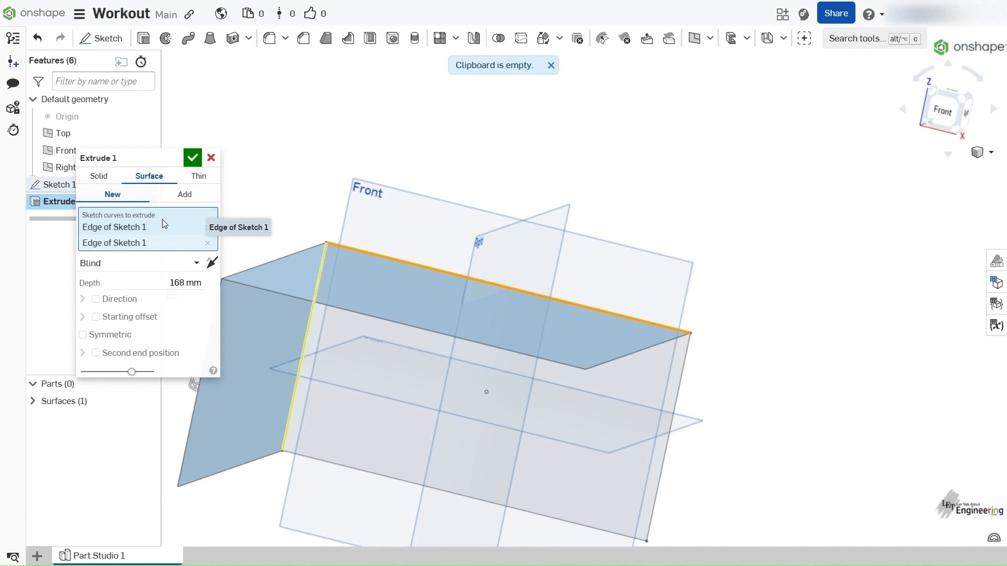
- Add the rectangle's right vertical edge to the curves of the surface extrusion
mouse_move(577, 222)
right_mouse_down()
mouse_move(543, 204)
mouse_move(554, 286)
right_mouse_up()
scroll(541, 203, "up", 3)
scroll(539, 201, "down", 5)
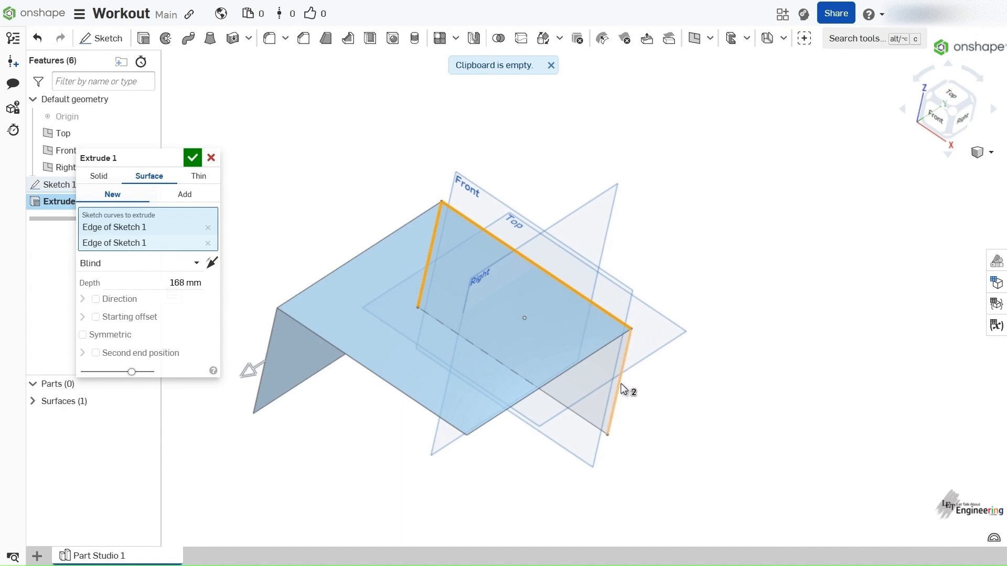
left_click(621, 382)
mouse_move(559, 423)
right_mouse_down()
mouse_move(536, 287)
mouse_move(541, 314)
right_mouse_up()
scroll(536, 287, "up", 5)
scroll(525, 279, "up", 4)
scroll(525, 279, "down", 6)
scroll(524, 279, "down", 4)
mouse_move(477, 386)
right_mouse_down()
mouse_move(461, 370)
mouse_move(621, 462)
mouse_move(564, 433)
mouse_move(578, 441)
mouse_move(558, 444)
mouse_move(516, 416)
right_mouse_up()
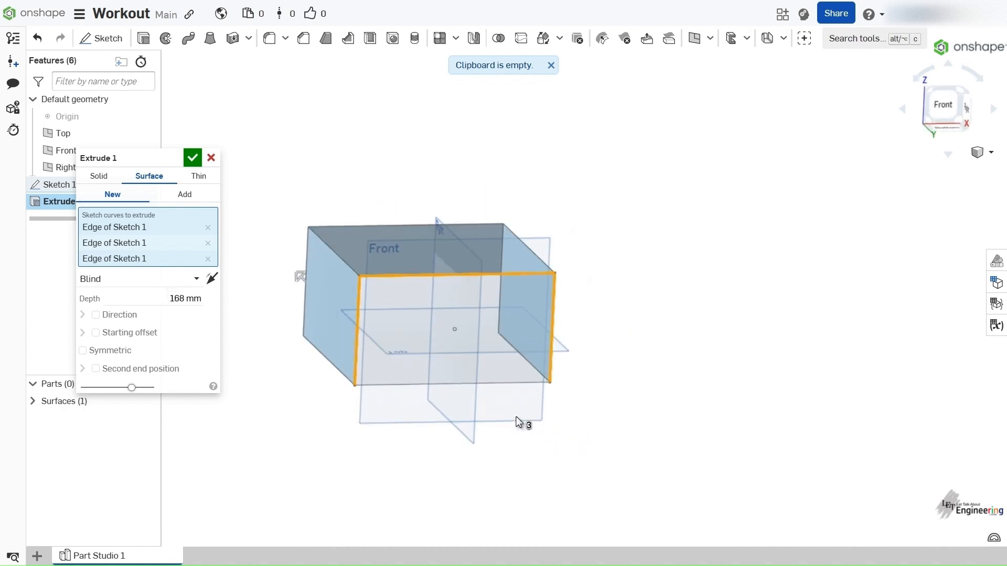
- Add the rectangle's bottom edge to the curves of the surface extrusion and view the closed shape from another angle
left_click(452, 383)
right_click_drag(519, 363, 332, 323)
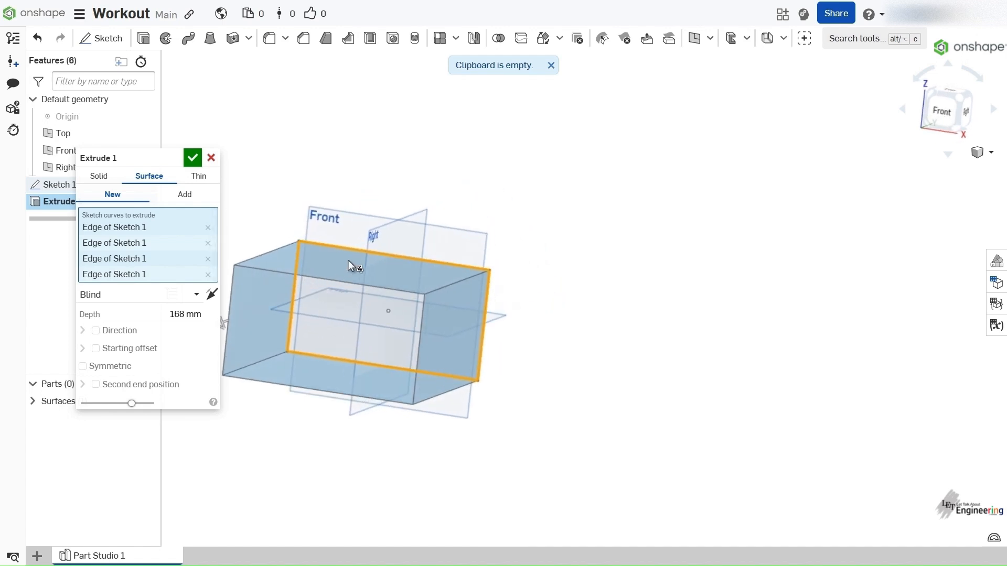
right_click_drag(501, 369, 412, 366)
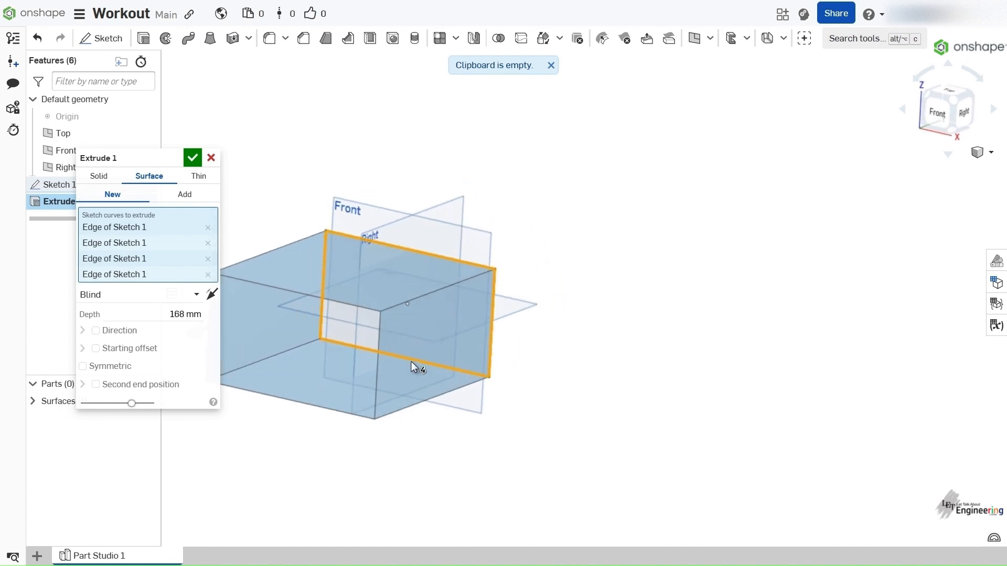
- Remove the rectangle's bottom edge and right vertical edge from the curves of the surface extrusion
left_click(374, 354)
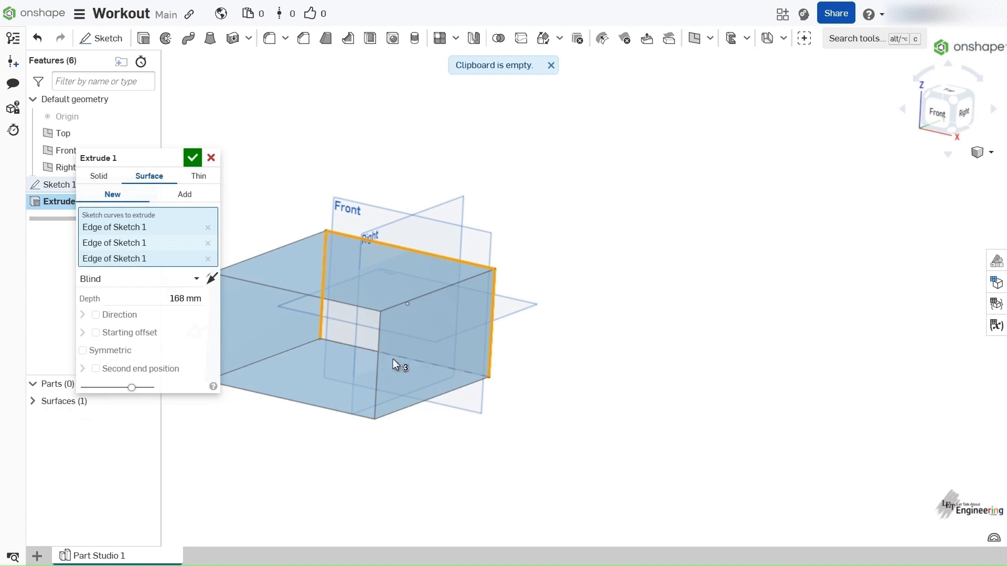
left_click(494, 354)
right_click_drag(667, 364, 378, 350)
right_click_drag(259, 388, 379, 425)
left_click(152, 280)
mouse_move(331, 343)
right_mouse_down()
mouse_move(350, 351)
mouse_move(335, 340)
mouse_move(349, 333)
mouse_move(327, 340)
right_mouse_up()
scroll(339, 340, "up", 4)
scroll(339, 340, "down", 4)
scroll(335, 340, "down", 2)
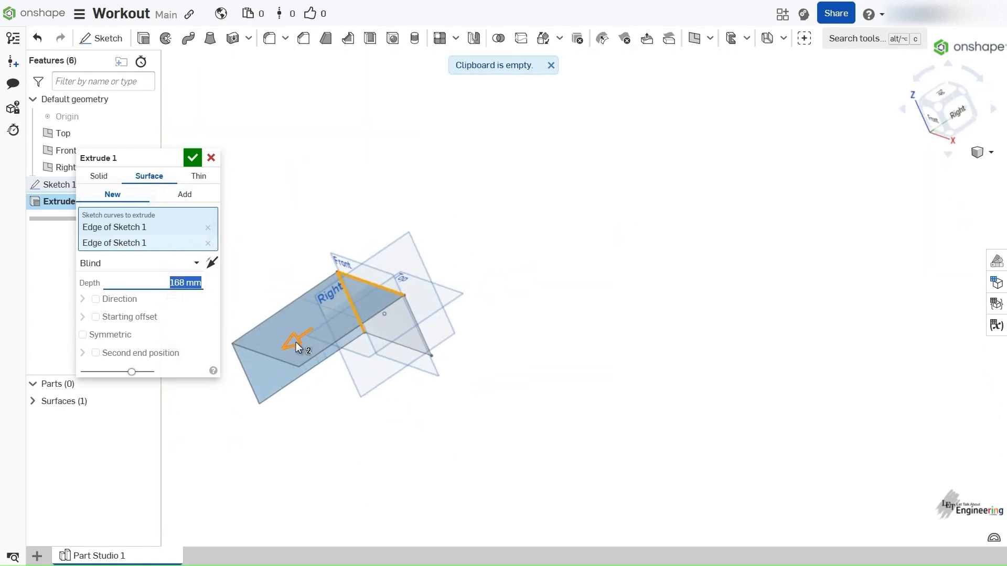
mouse_move(297, 342)
left_mouse_down()
mouse_move(246, 370)
mouse_move(294, 339)
left_mouse_up()
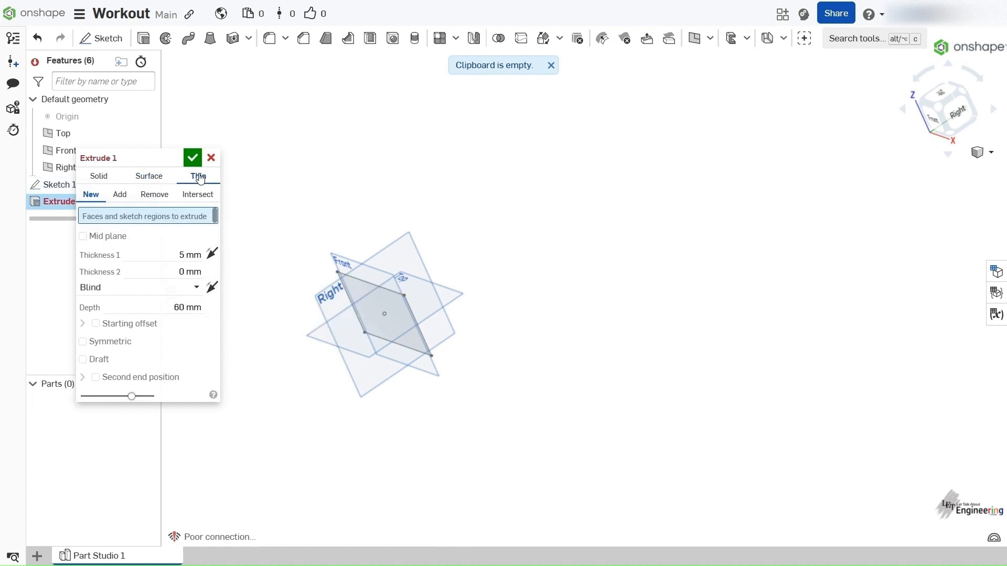
- Change the extrusion to a new thin one and extrude the rectangle's face from Sketch 1
mouse_move(328, 305)
right_mouse_down()
mouse_move(412, 274)
mouse_move(386, 283)
right_mouse_up()
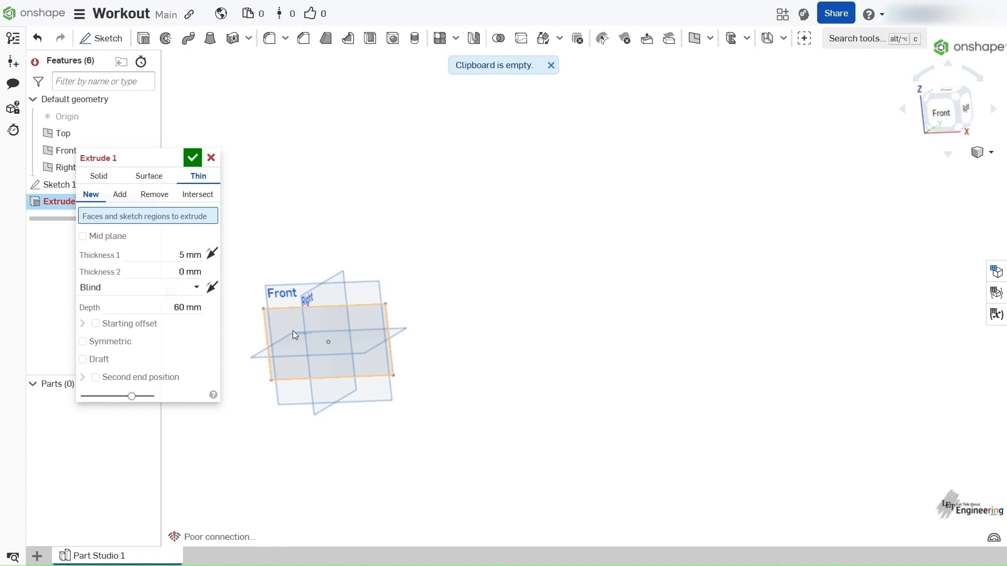
right_click_drag(640, 247, 563, 304)
scroll(562, 304, "down", 3)
scroll(381, 328, "down", 2)
scroll(368, 307, "up", 6)
mouse_move(368, 307)
right_mouse_down()
mouse_move(393, 285)
mouse_move(409, 290)
right_mouse_up()
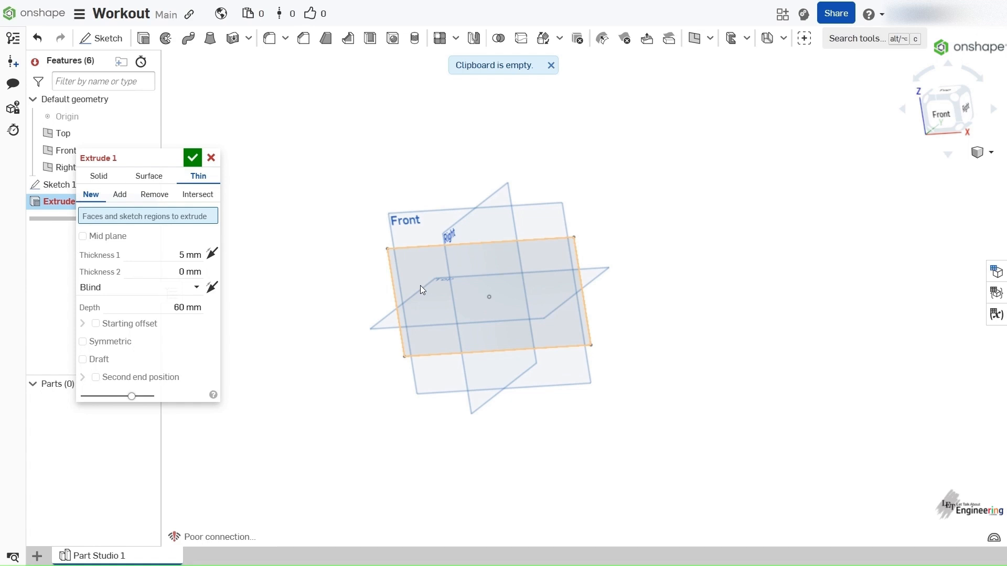
left_click(421, 286)
mouse_move(563, 287)
right_mouse_down()
mouse_move(533, 300)
mouse_move(618, 281)
mouse_move(547, 273)
mouse_move(529, 295)
mouse_move(410, 261)
mouse_move(425, 250)
mouse_move(417, 272)
mouse_move(377, 281)
mouse_move(370, 307)
mouse_move(443, 270)
mouse_move(485, 281)
mouse_move(390, 293)
right_mouse_up()
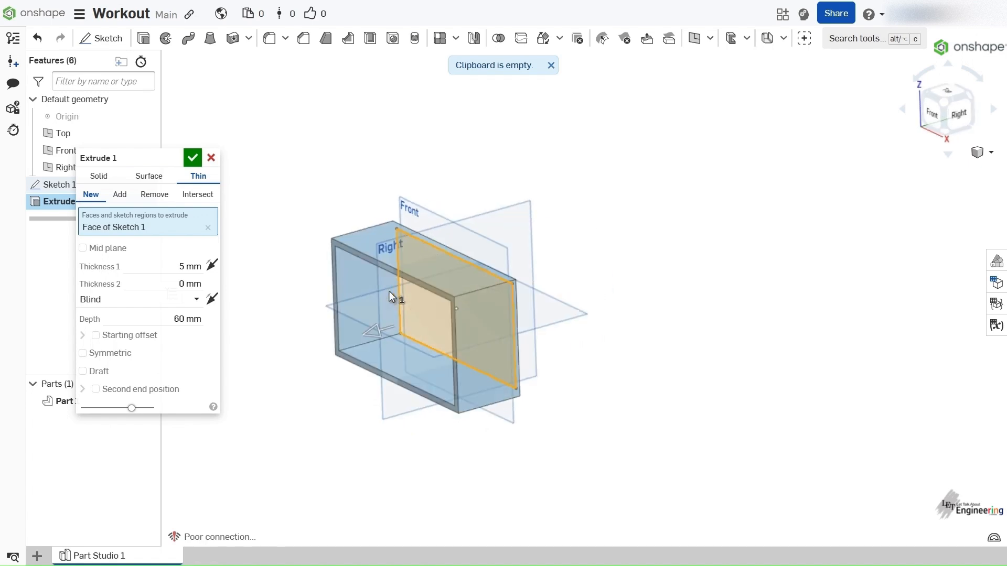
- Set the thin extrusion's Thickness 1 to 10 mm and Thickness 2 to 15 mm
left_click(156, 284)
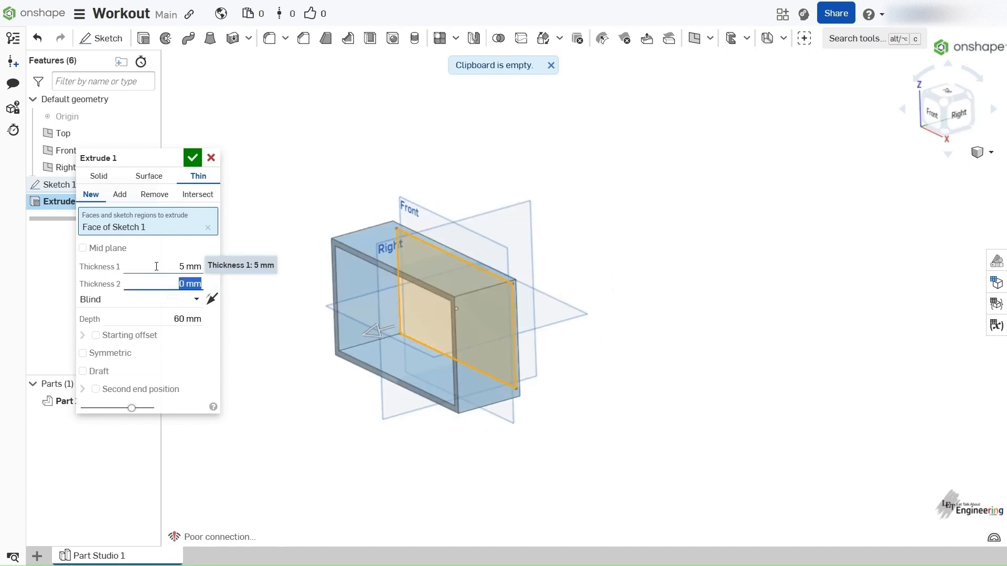
left_click(157, 267)
right_click_drag(362, 344, 472, 283)
scroll(472, 283, "up", 3)
- Change the extrusion to a new solid and look through the available end types
left_click(100, 177)
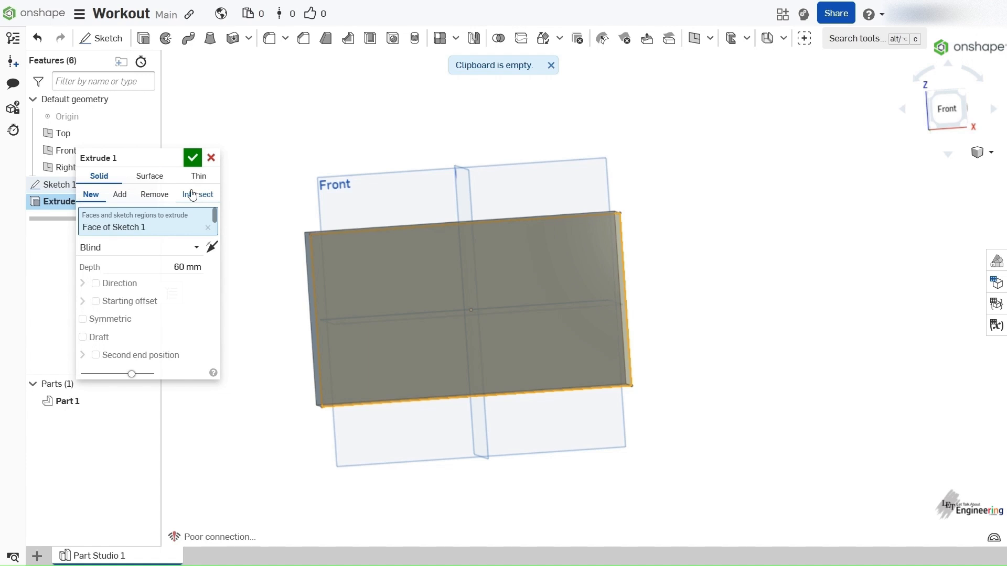
left_click(105, 251)
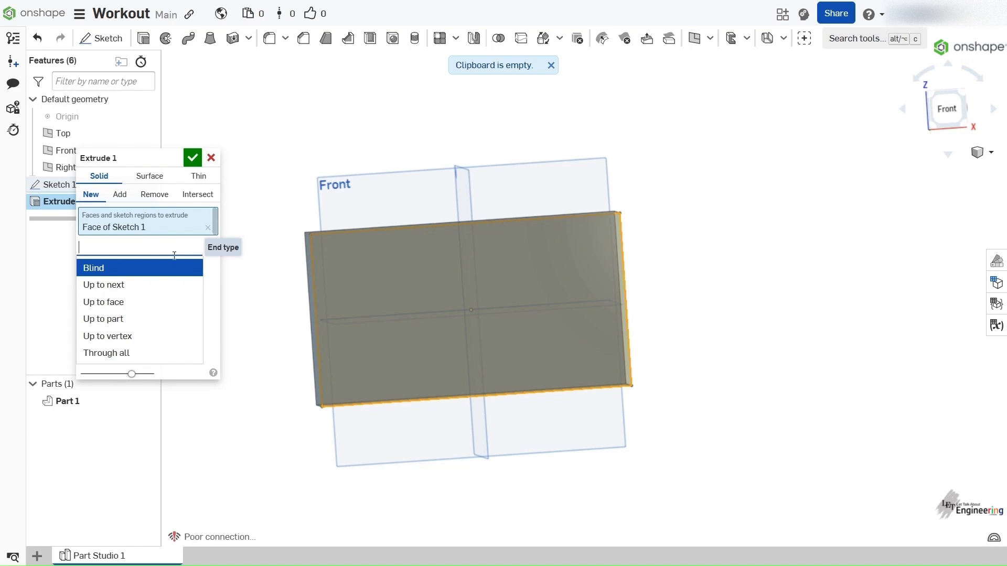
left_click(216, 305)
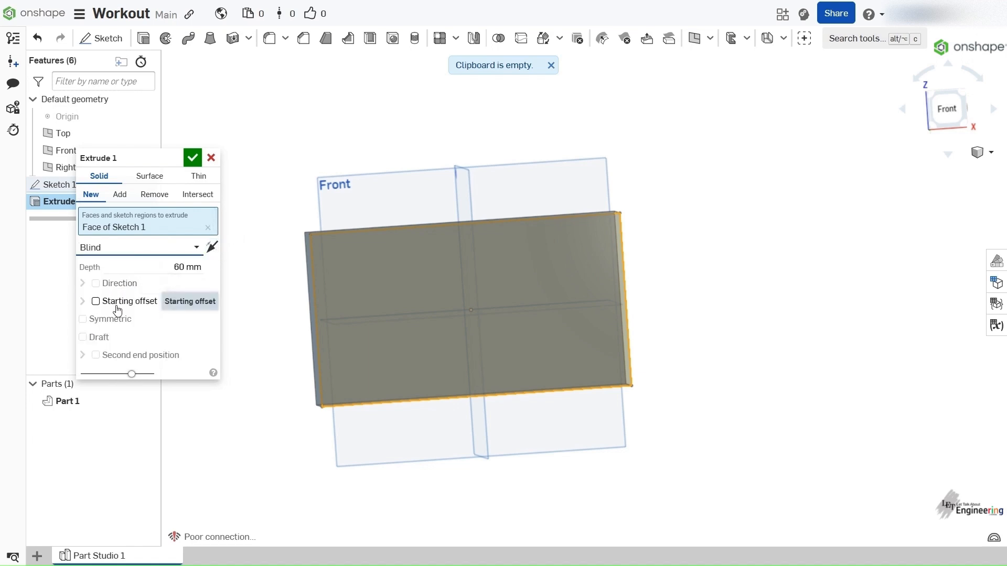
right_click_drag(435, 299, 393, 338)
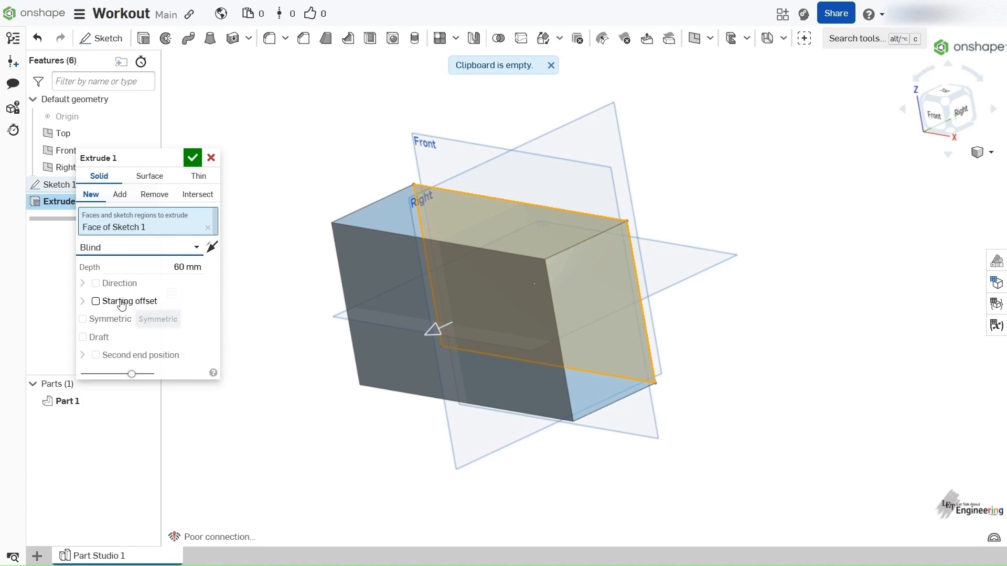
- Try the Surface and Thin types on the extrusion and return it to Solid
left_click(147, 176)
left_click(198, 176)
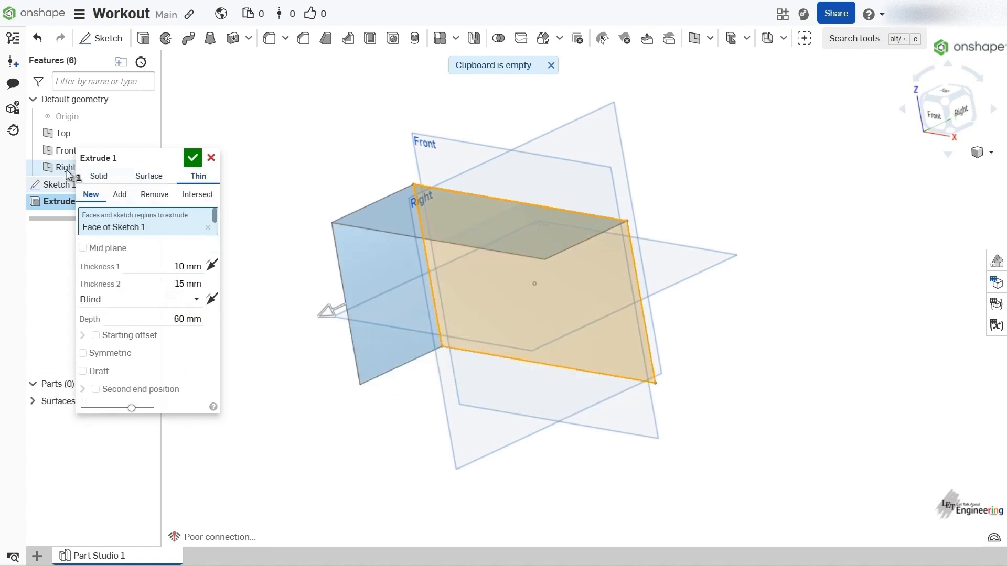
left_click(100, 176)
right_click_drag(336, 195, 283, 210)
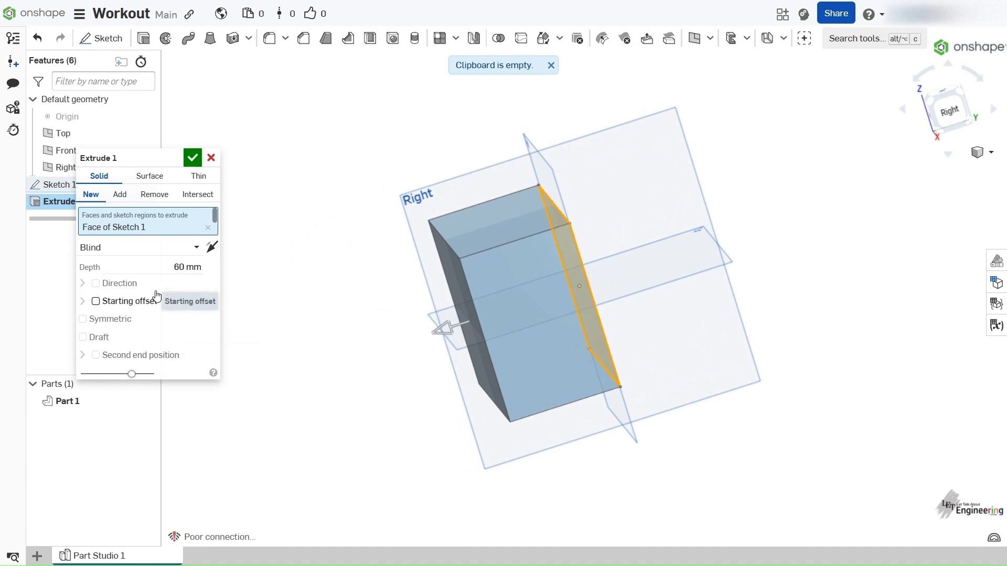
right_click_drag(332, 323, 362, 316)
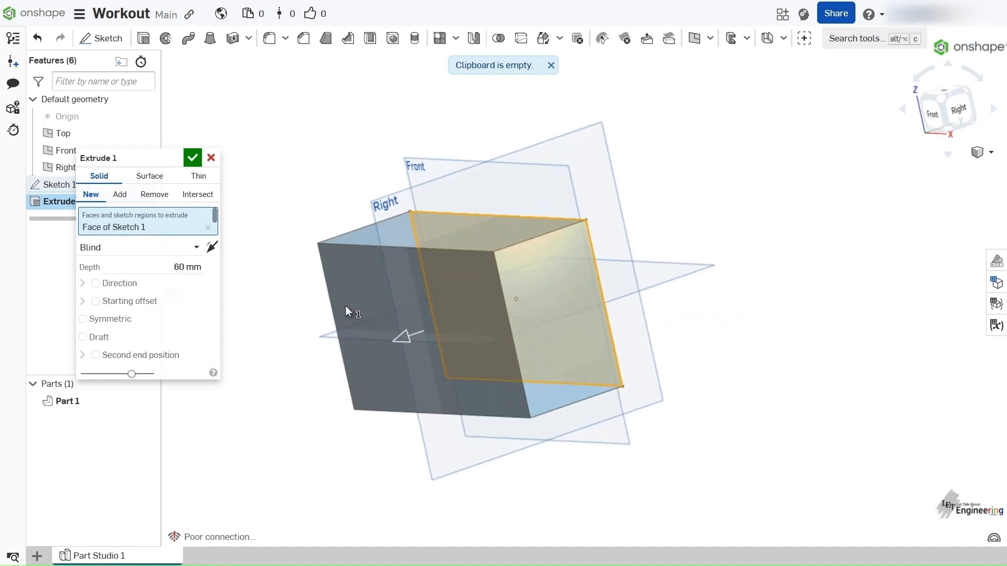
mouse_move(414, 193)
right_mouse_down()
mouse_move(435, 187)
mouse_move(399, 190)
mouse_move(401, 201)
right_mouse_up()
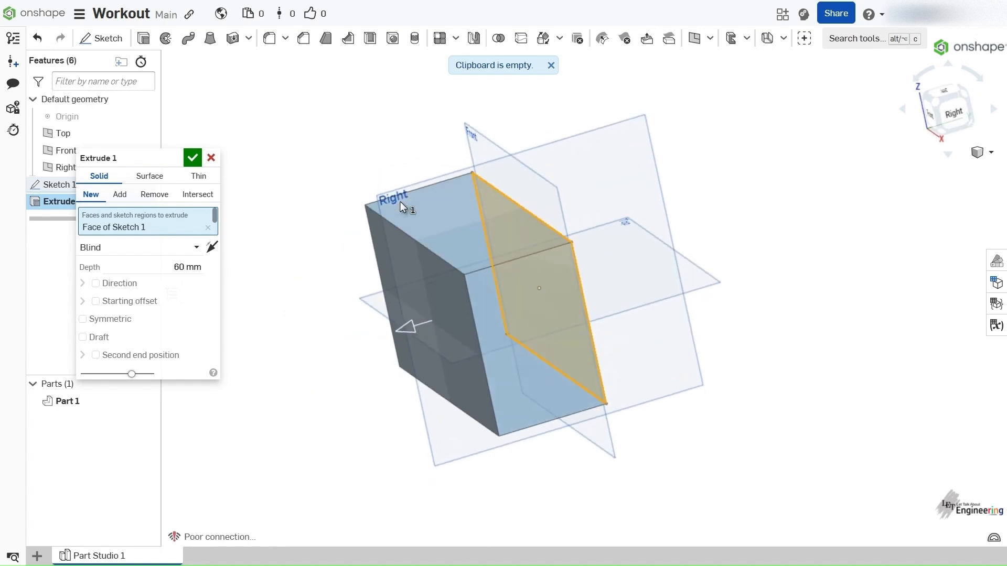
- Choose the Blind end type for the solid extrusion and set its depth to 100 mm
left_click(157, 249)
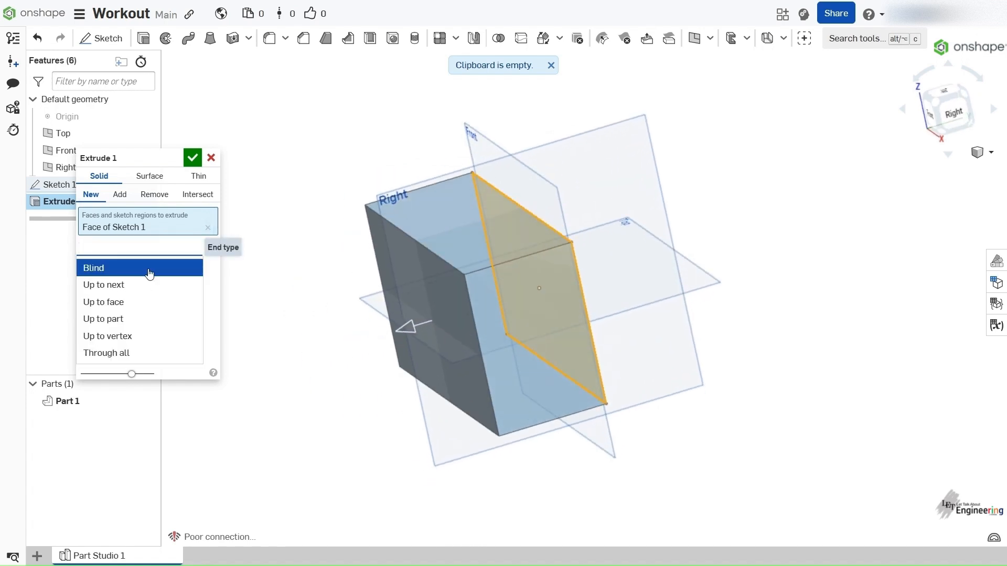
left_click(149, 268)
right_click_drag(266, 316, 241, 314)
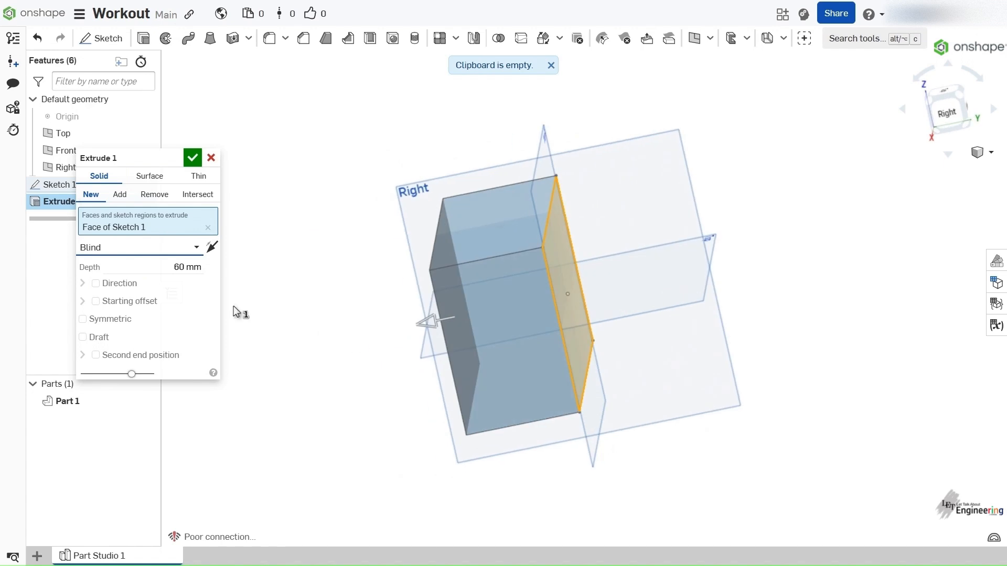
left_click(167, 267)
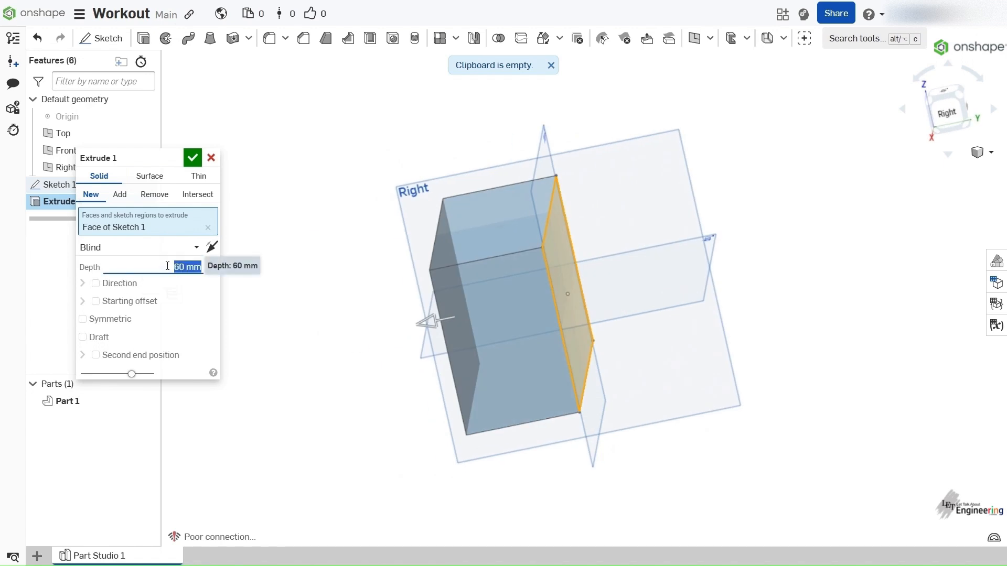
type("100")
key("Return")
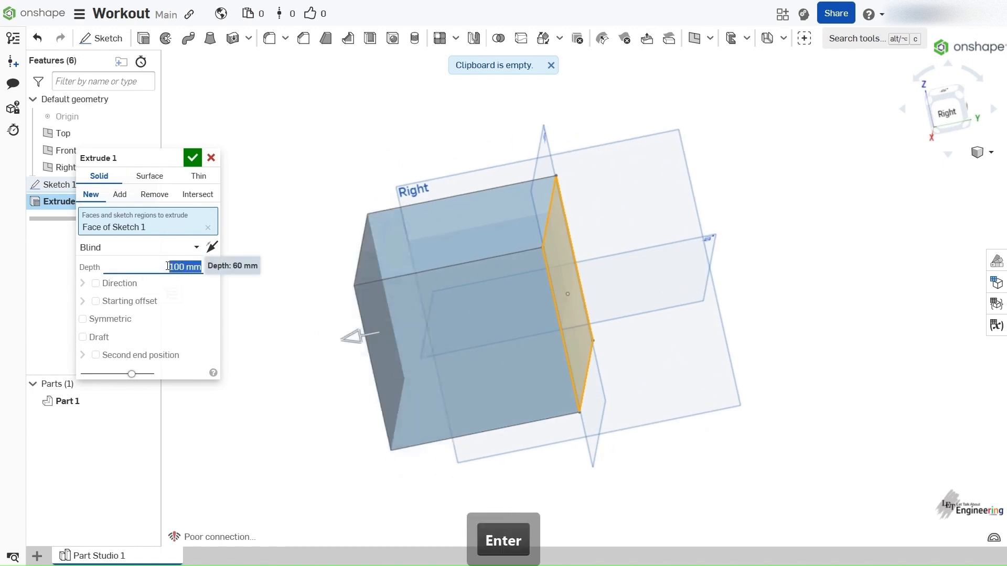
right_click_drag(413, 364, 326, 345)
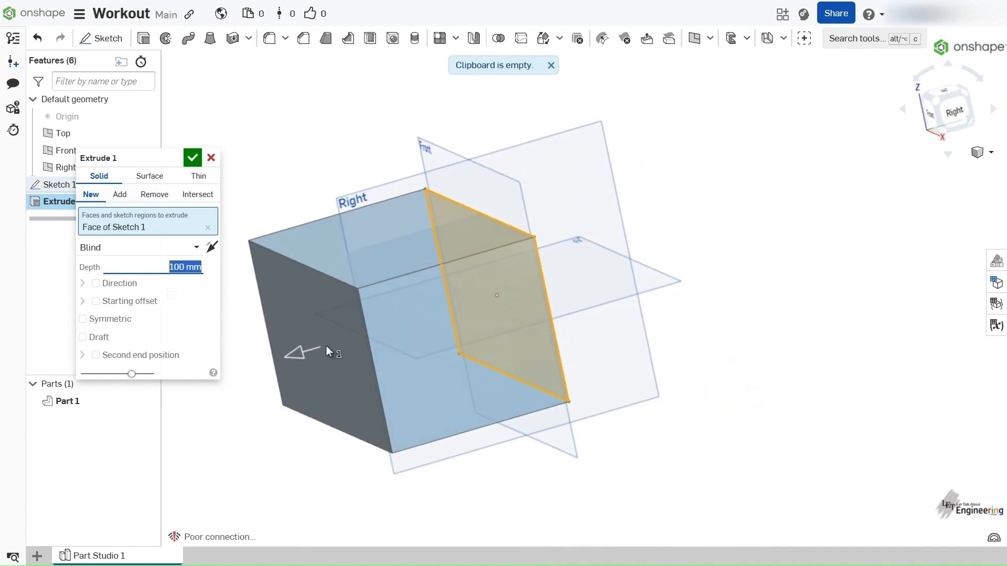
- Try the Up to next end type on the solid extrusion and cancel the Extrude feature
left_click(160, 252)
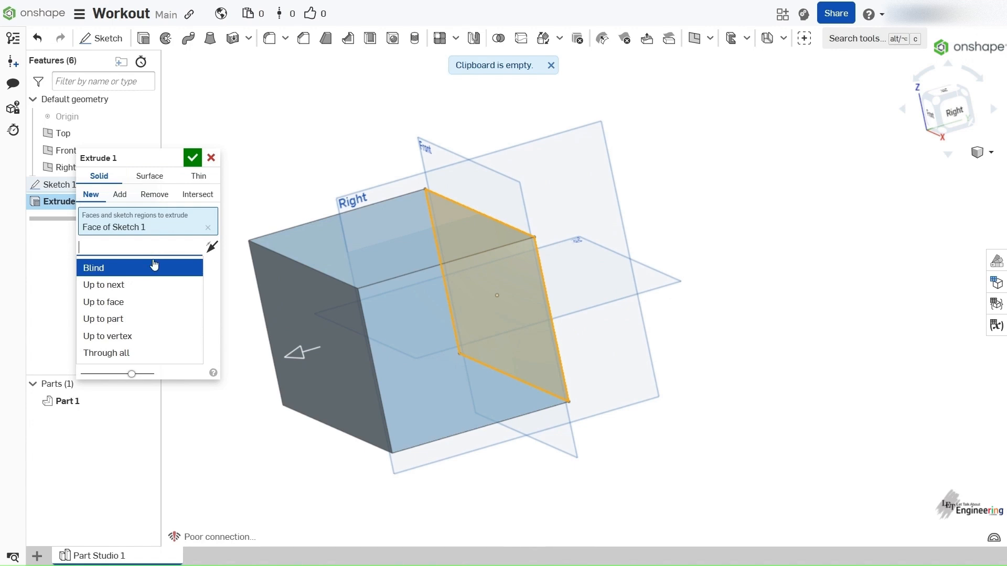
left_click(141, 290)
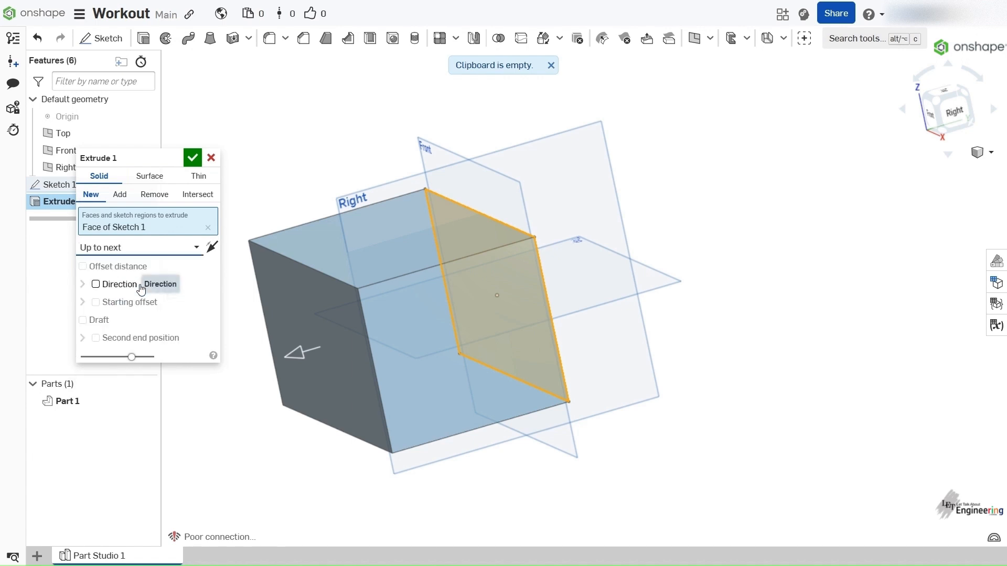
key("n")
mouse_move(605, 285)
right_mouse_down()
mouse_move(422, 307)
mouse_move(444, 320)
mouse_move(515, 317)
mouse_move(530, 351)
mouse_move(479, 332)
mouse_move(506, 320)
right_mouse_up()
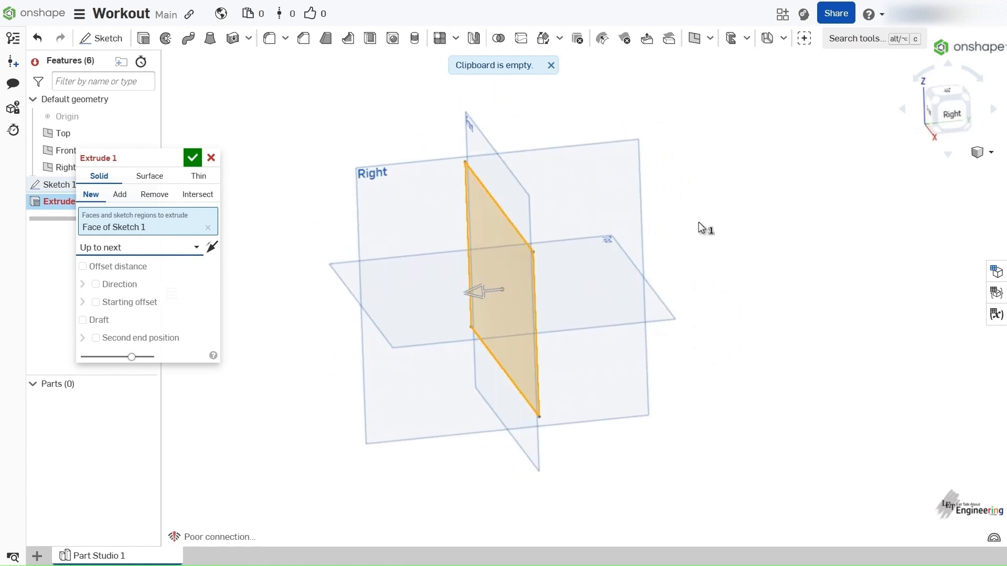
scroll(604, 223, "up", 3)
scroll(604, 227, "down", 5)
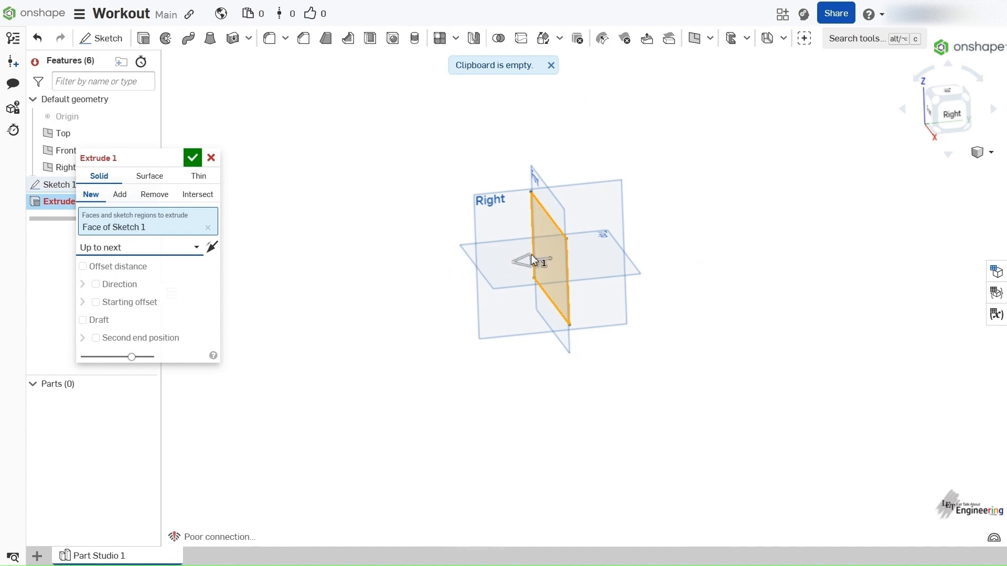
right_click_drag(418, 272, 384, 194)
mouse_move(410, 344)
right_mouse_down()
mouse_move(454, 354)
mouse_move(345, 359)
mouse_move(354, 383)
mouse_move(414, 371)
mouse_move(415, 391)
mouse_move(414, 376)
right_mouse_up()
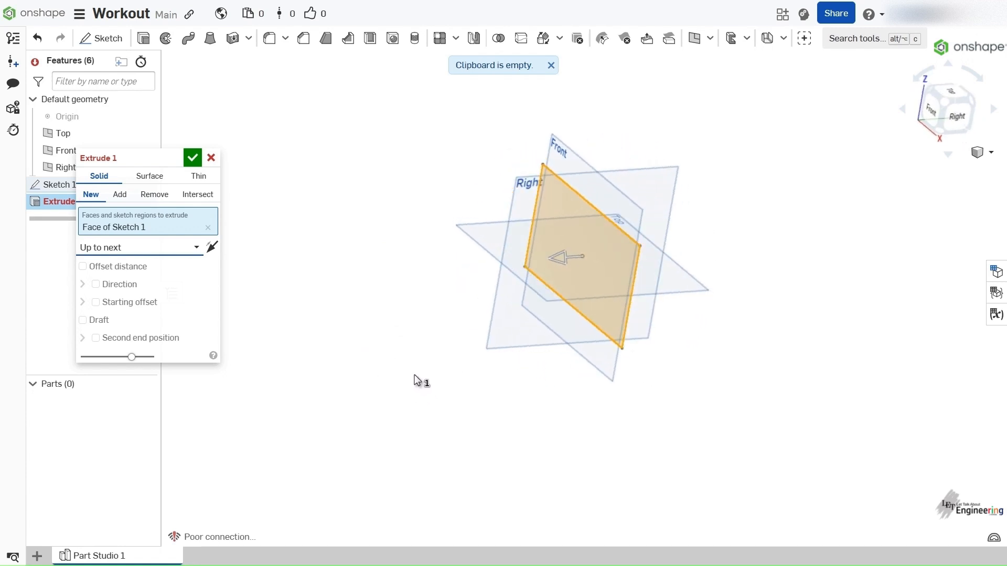
left_click(169, 250)
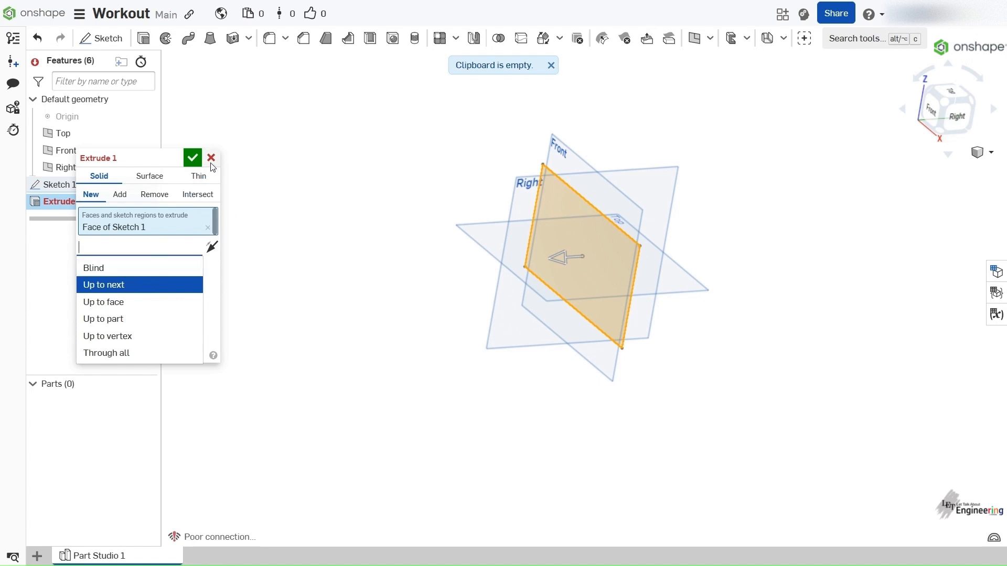
left_click(212, 160)
- Start a new offset plane from the Front plane at a distance of 25 mm
mouse_move(506, 234)
right_mouse_down()
mouse_move(483, 224)
mouse_move(493, 230)
right_mouse_up()
right_click_drag(400, 238, 404, 267)
left_click(549, 147)
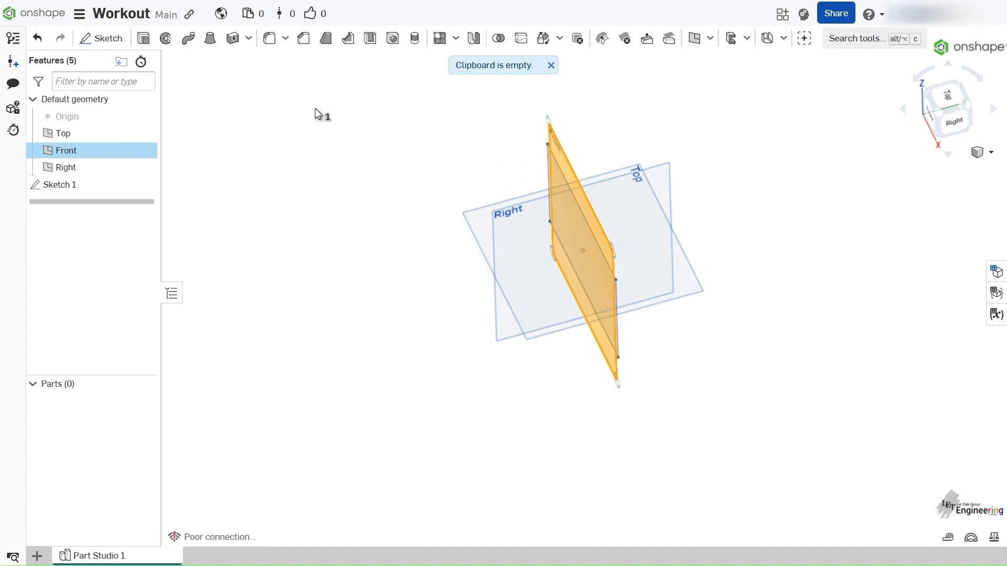
left_click(710, 38)
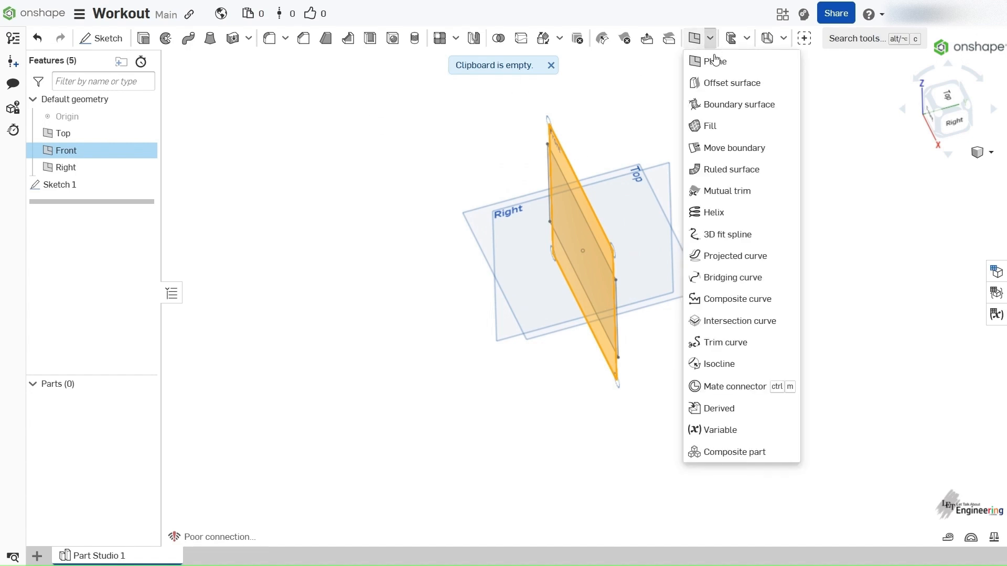
left_click(715, 61)
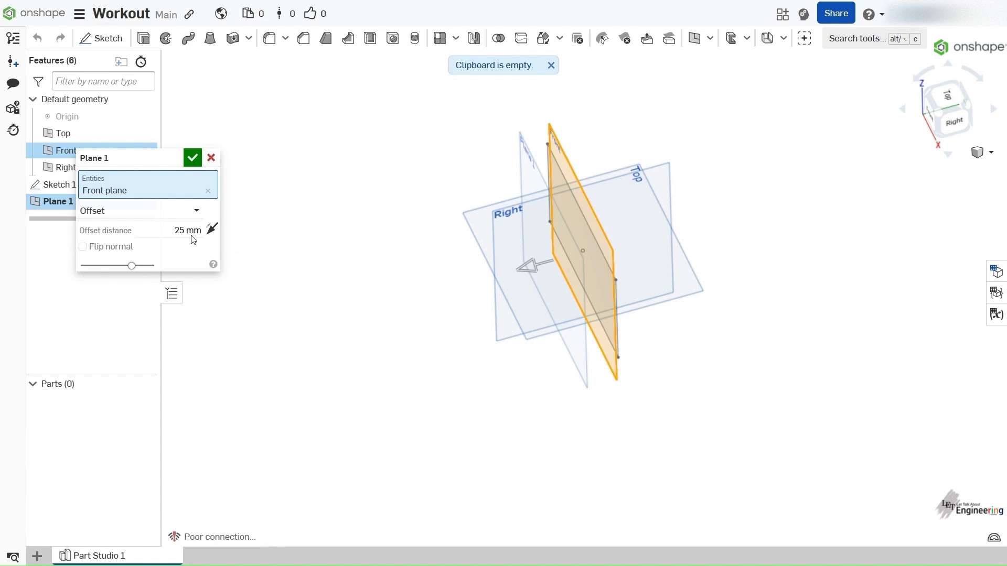
right_click_drag(587, 252, 581, 247)
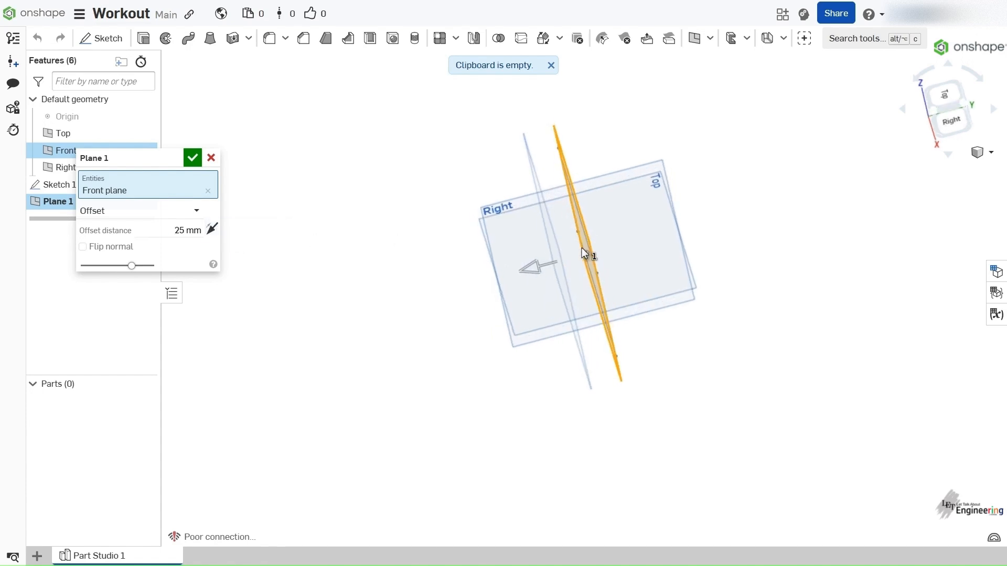
- Flip the new plane's offset direction to the opposite side of the Front plane and back again
left_click(178, 229)
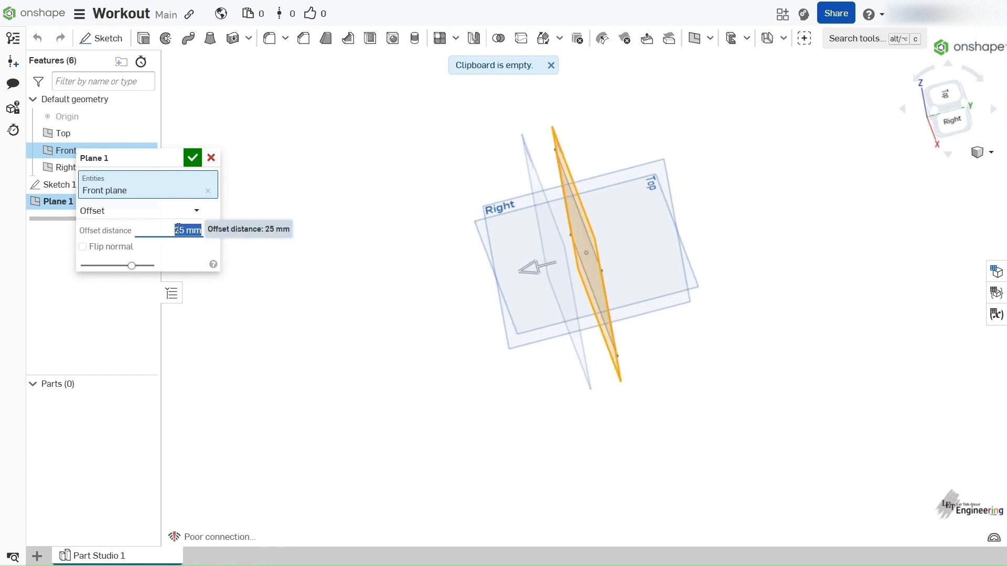
left_click(212, 230)
right_click_drag(588, 246, 581, 241)
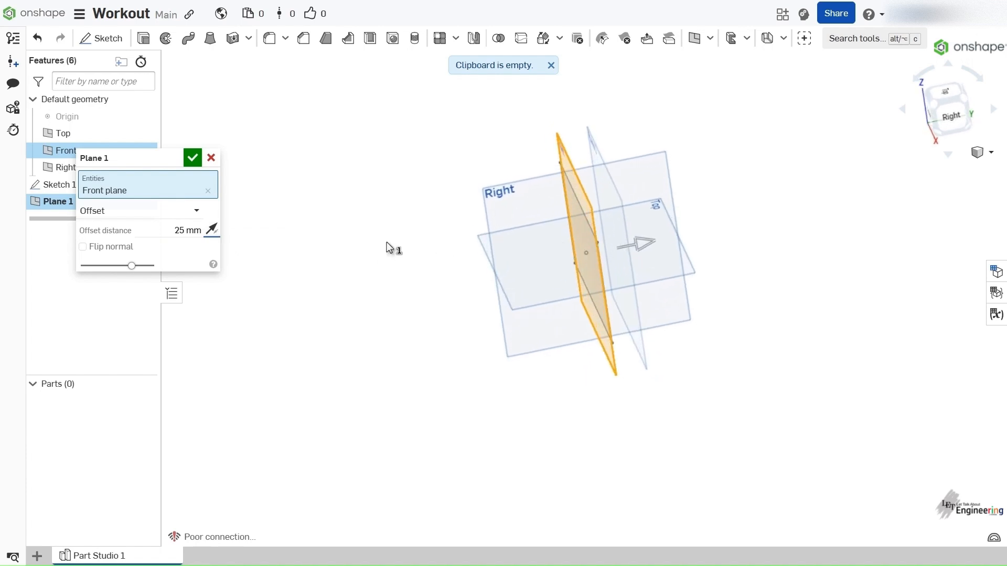
left_click(217, 230)
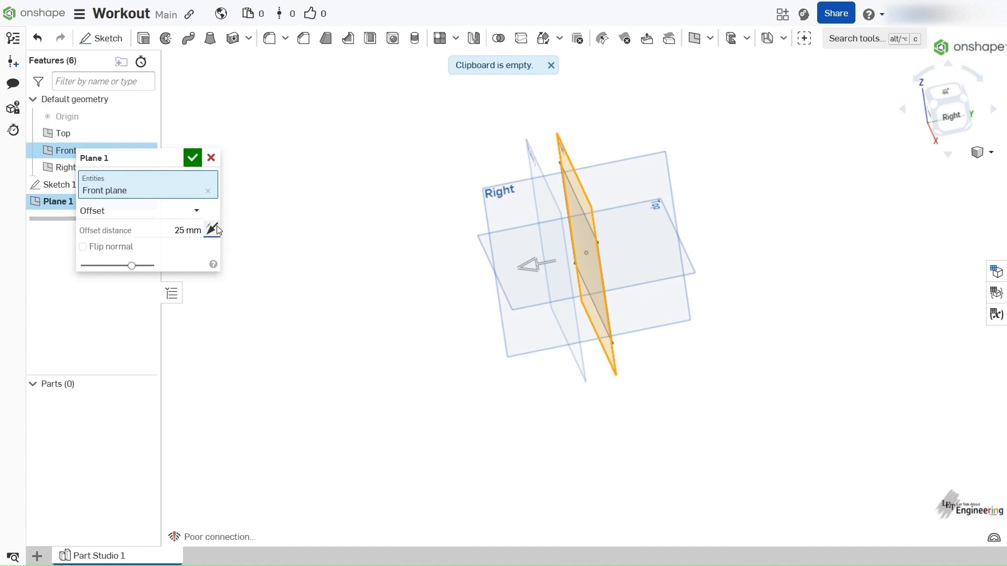
- Set the new plane's offset distance from the Front plane to 100 mm and create the plane
left_click(188, 231)
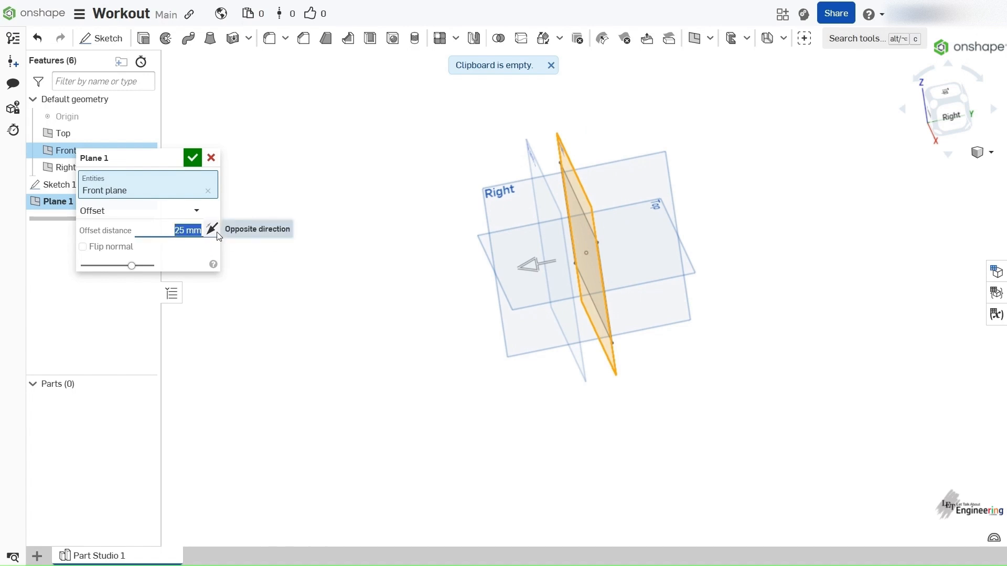
type("100")
key("Return")
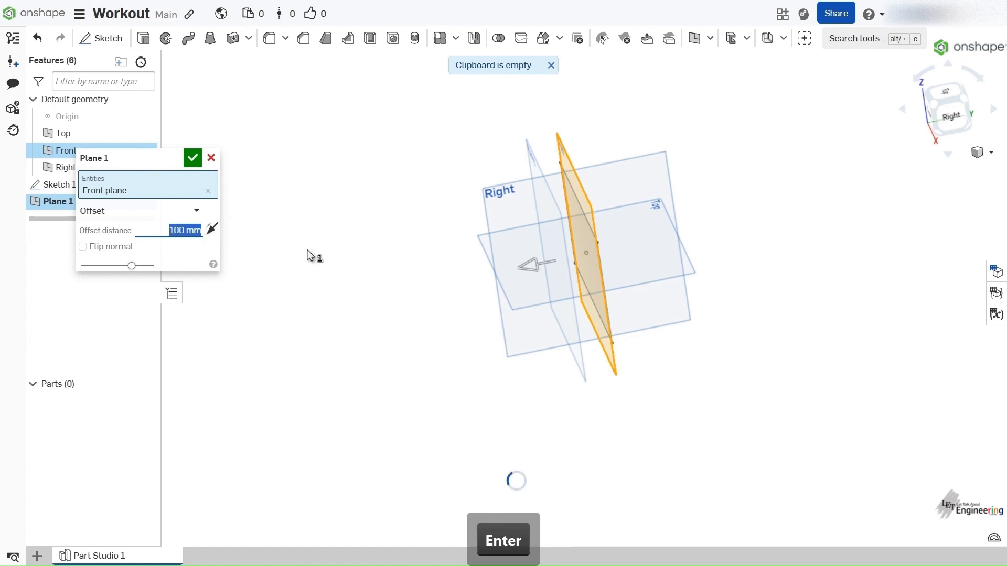
left_click(192, 158)
right_click_drag(370, 292, 345, 264)
right_click_drag(347, 215, 315, 222)
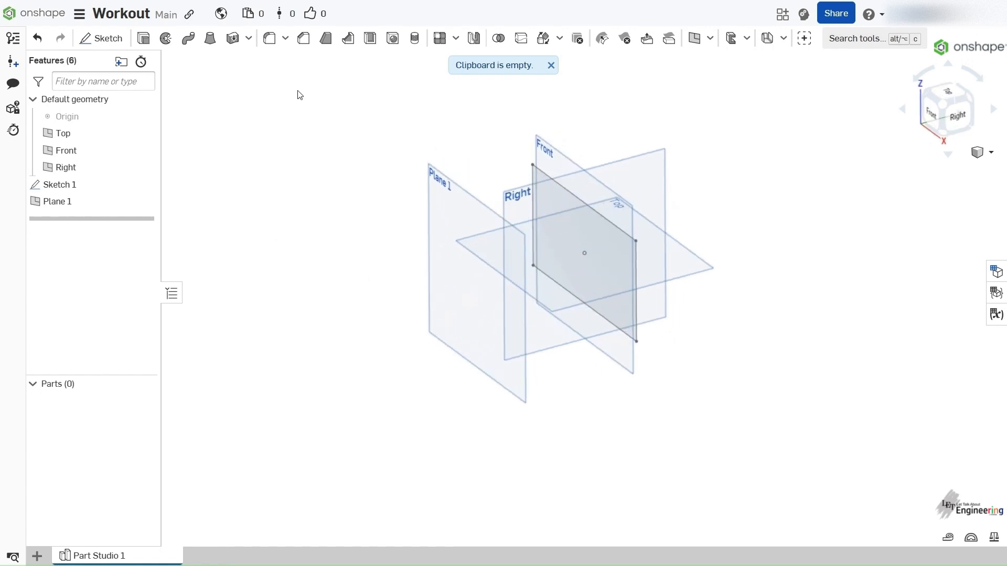
- Create a sketch on Plane 1 and reopen that sketch for editing
left_click(150, 42)
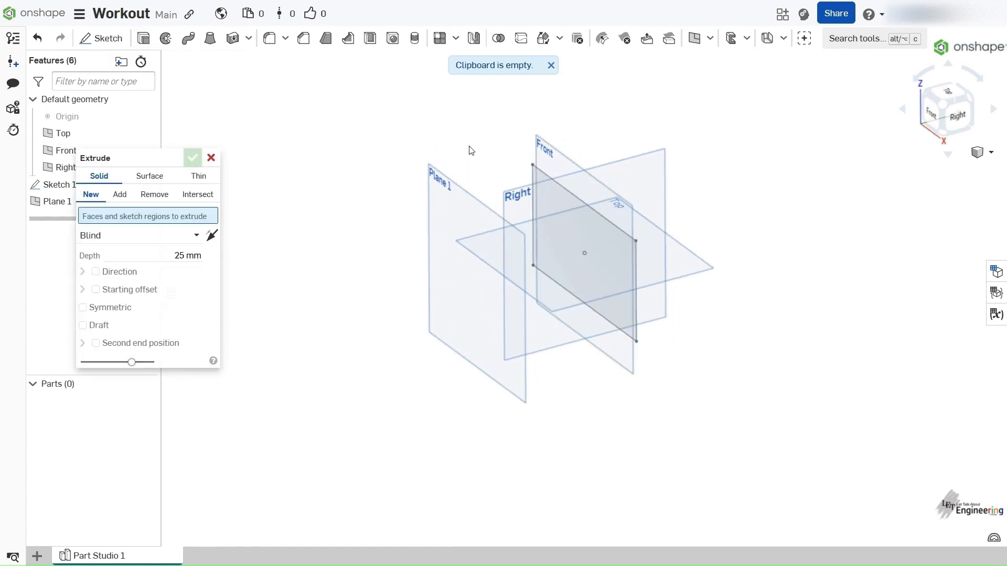
left_click(210, 158)
left_click(101, 38)
left_click(445, 182)
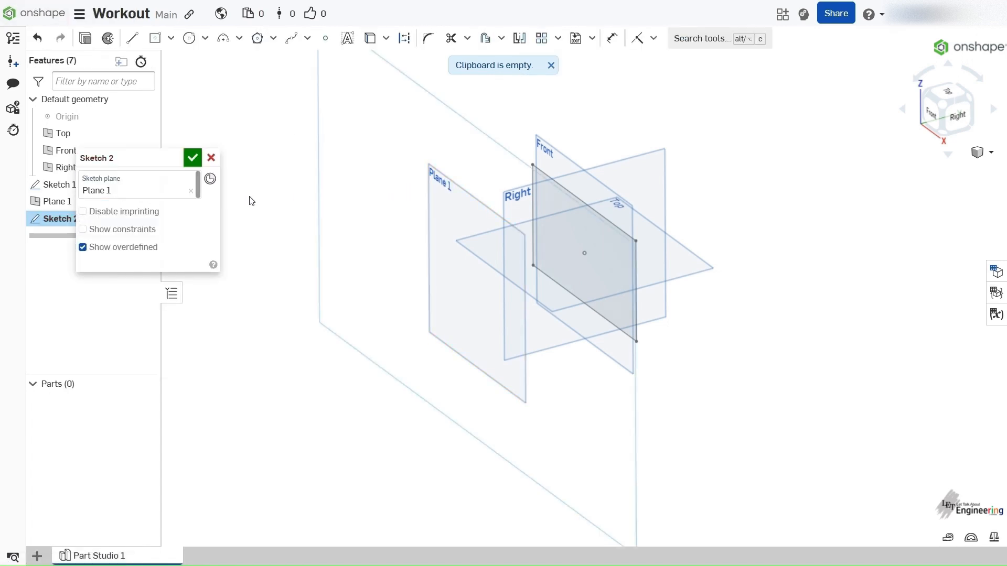
left_click(192, 157)
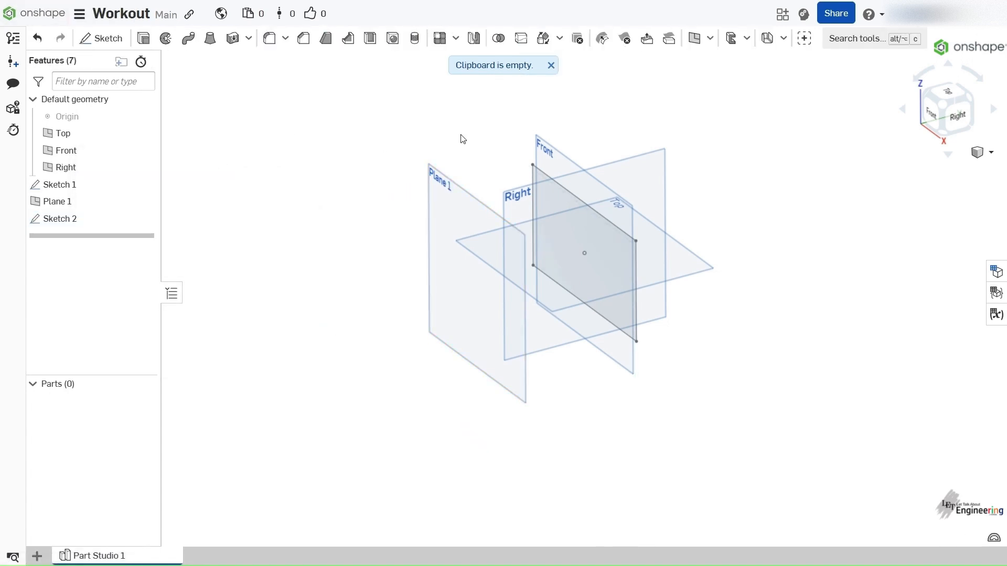
right_click(90, 221)
left_click(127, 253)
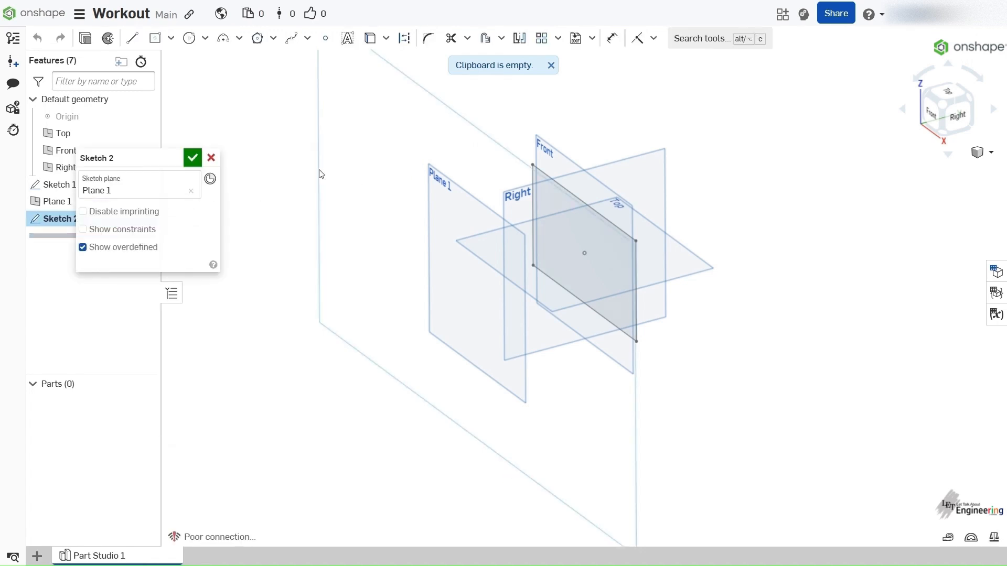
- Draw a center point rectangle about 274 by 168 mm centred on the origin and finish the sketch
right_click(345, 168)
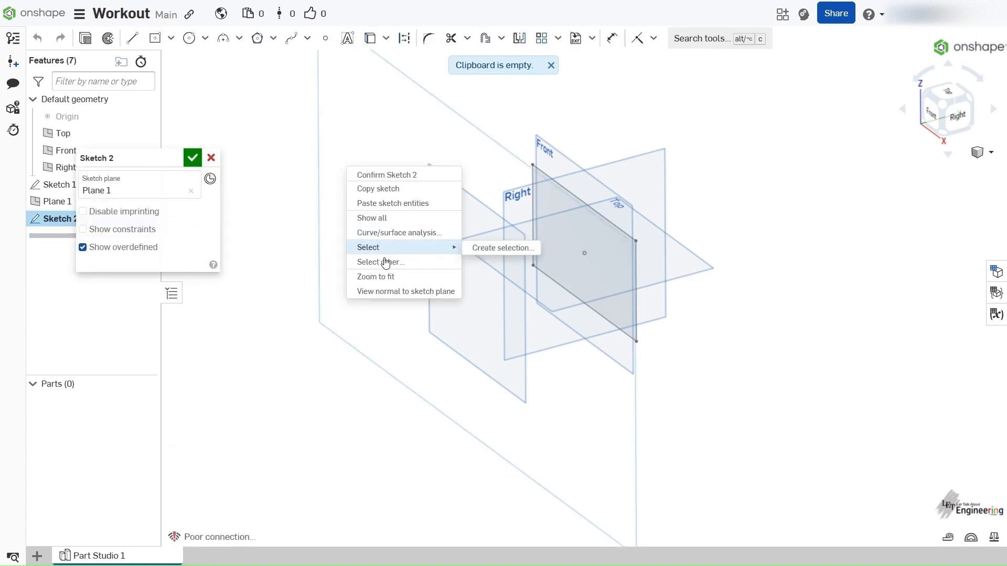
left_click(391, 291)
left_click(171, 38)
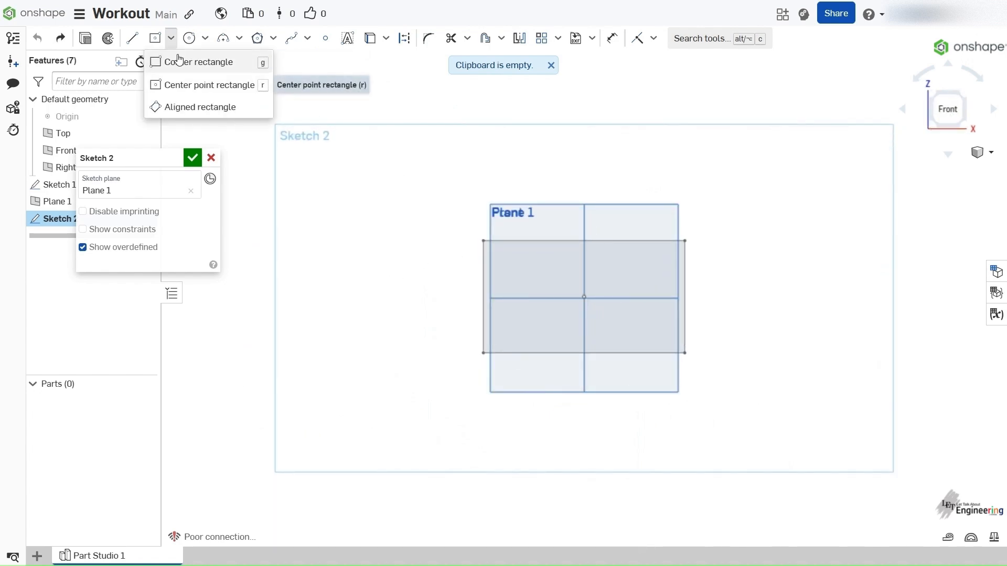
left_click(180, 83)
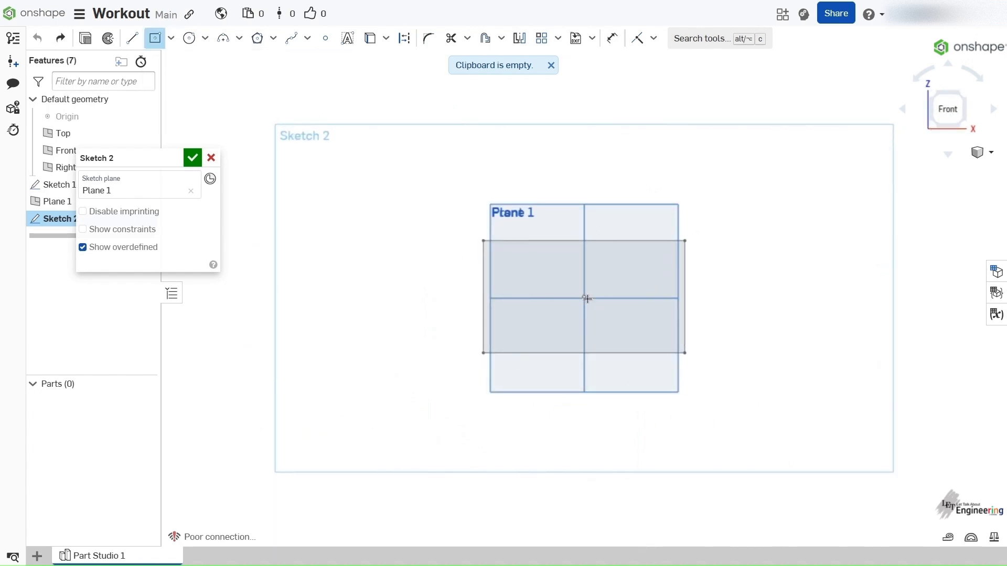
mouse_move(587, 299)
left_mouse_down()
mouse_move(636, 308)
mouse_move(757, 403)
left_mouse_up()
right_click(735, 153)
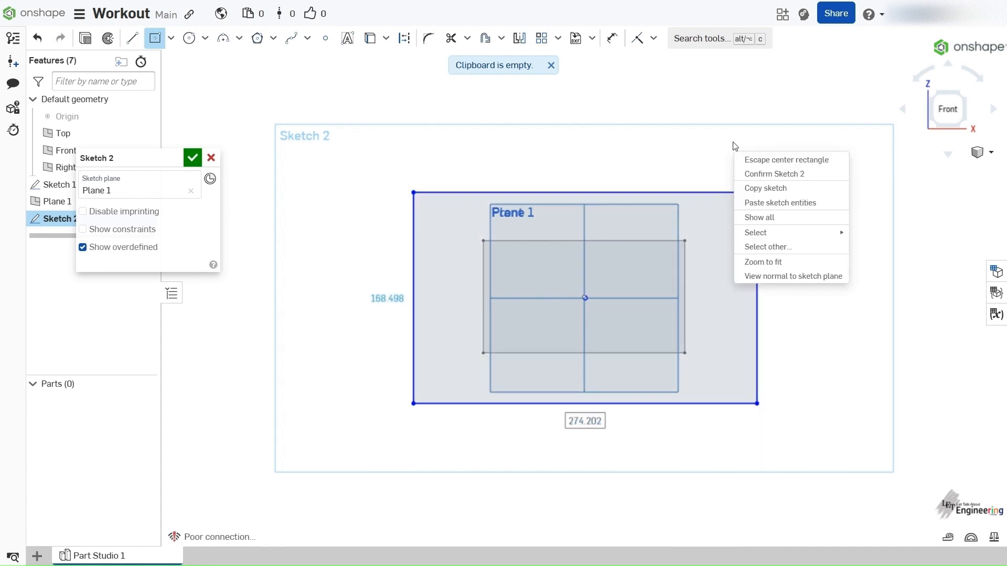
left_click(773, 160)
right_click_drag(771, 162, 442, 142)
left_click(193, 159)
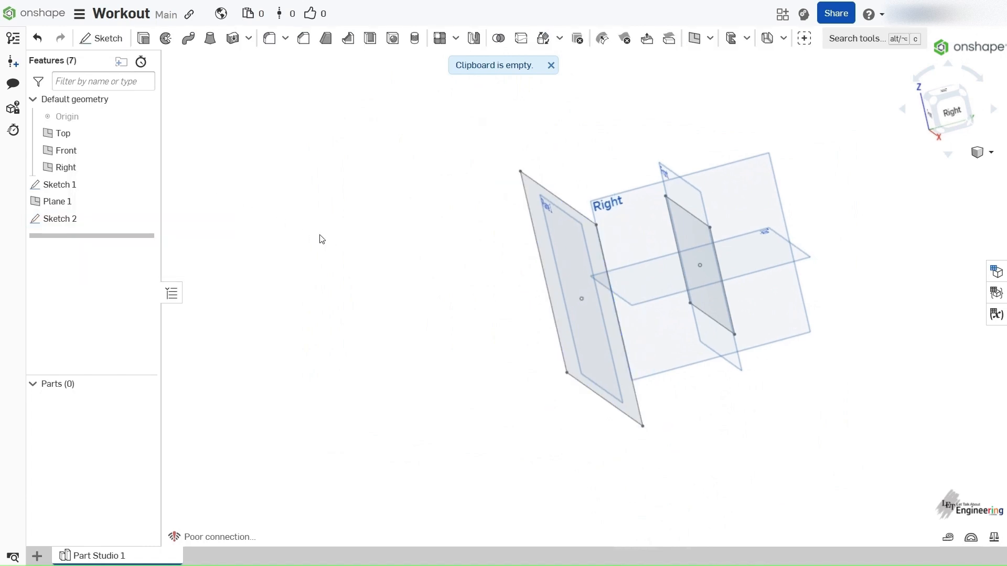
- Extrude the Plane 1 rectangle as a new solid with the Blind end type and 25 mm depth
right_click_drag(478, 216, 510, 215)
left_click(143, 38)
left_click(537, 209)
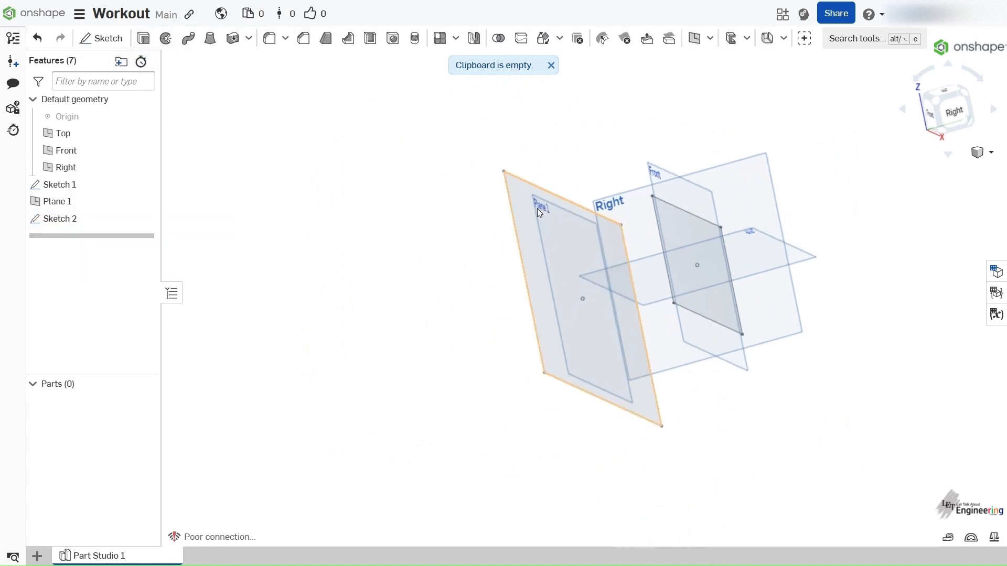
right_click_drag(272, 278, 384, 243)
key("f")
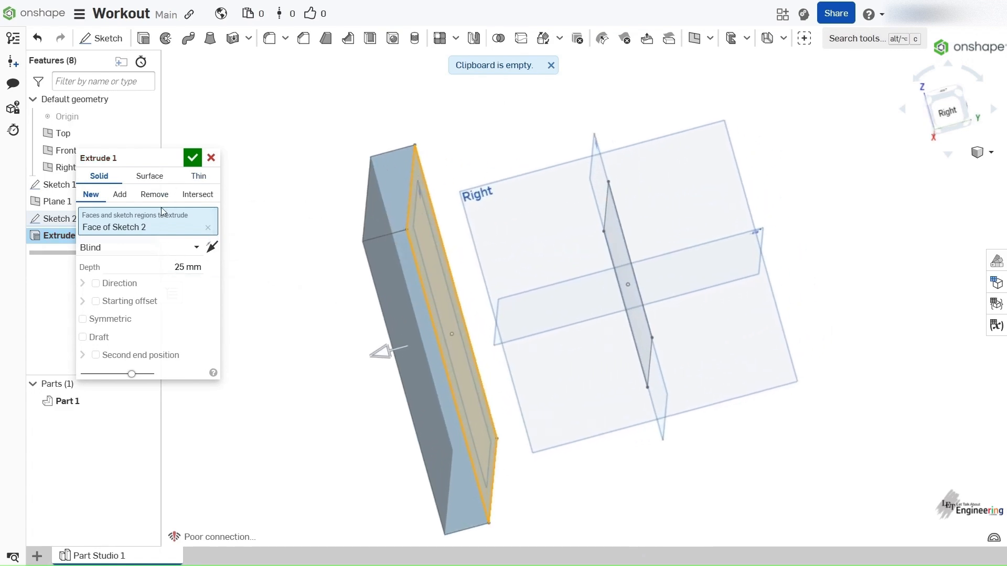
left_click(193, 157)
- Start a solid extrusion of the Front plane rectangle toward the slab using the Up to next end type
right_click_drag(244, 145, 383, 85)
scroll(331, 147, "up", 3)
scroll(333, 149, "down", 5)
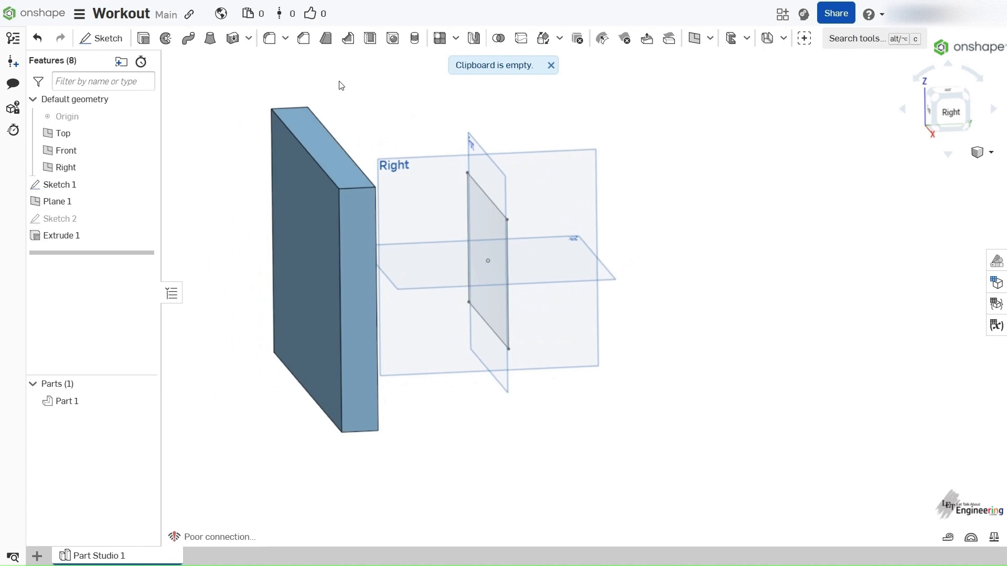
left_click(143, 38)
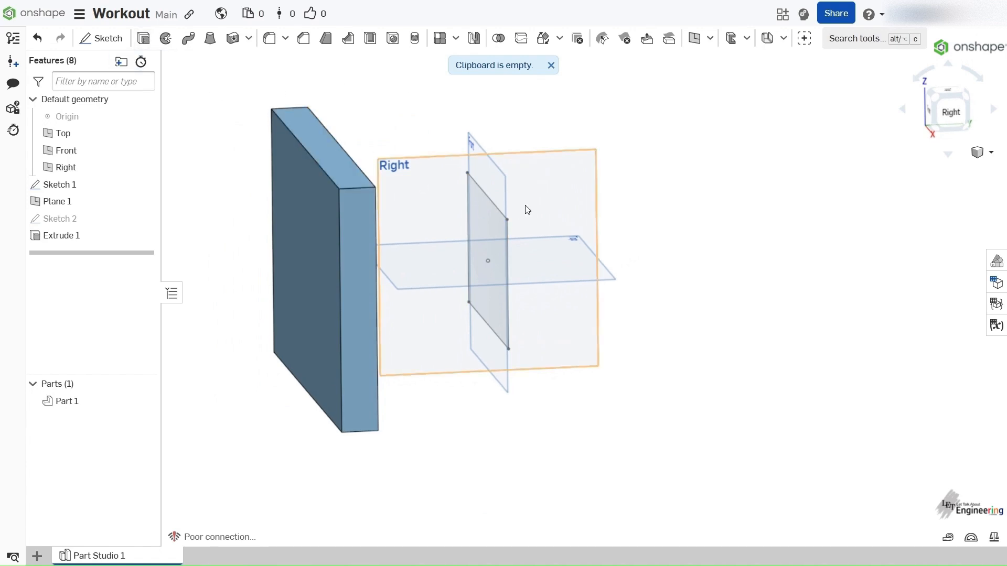
left_click(491, 228)
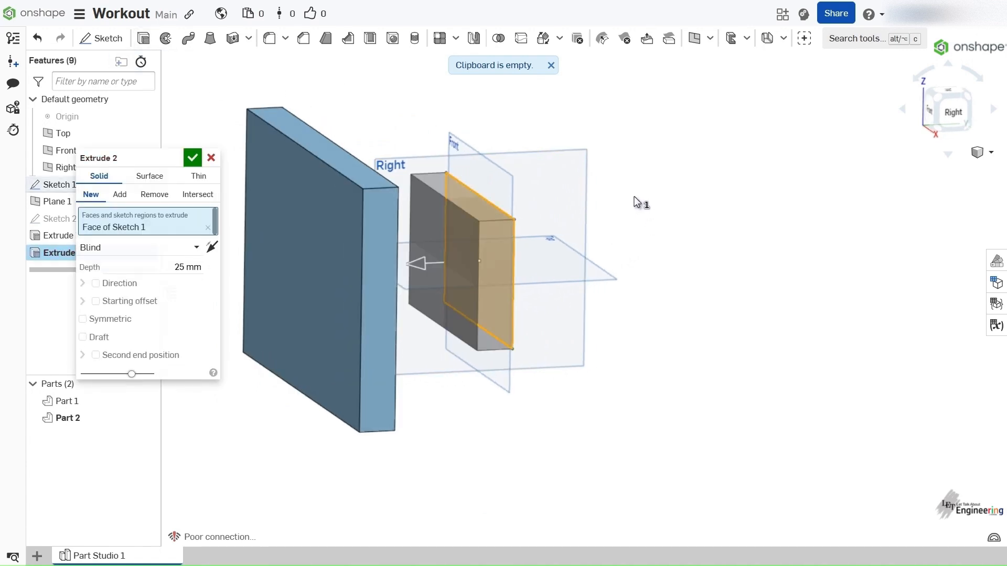
left_click(158, 247)
left_click(157, 284)
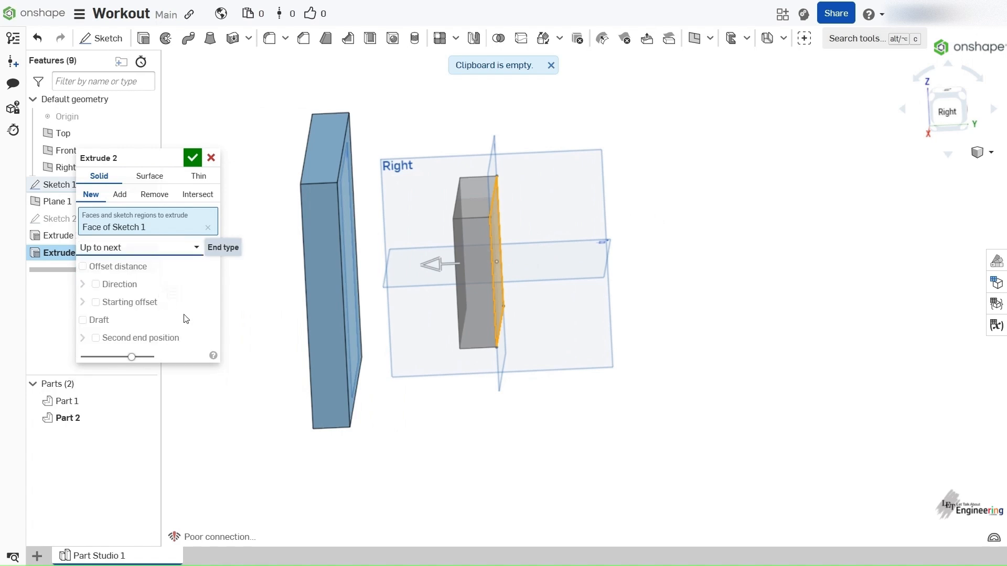
right_click_drag(450, 301, 401, 295)
mouse_move(363, 183)
right_mouse_down()
mouse_move(388, 182)
mouse_move(372, 181)
right_mouse_up()
right_click_drag(548, 216, 476, 155)
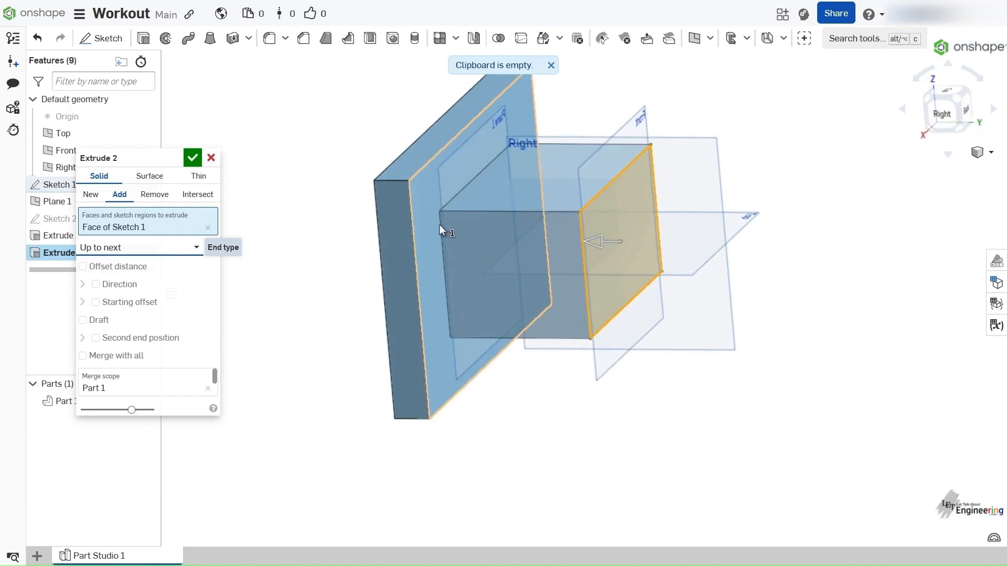
- Switch the rectangle's extrusion to the Up to face end type and pick a face of the slab as its limit
left_click(177, 249)
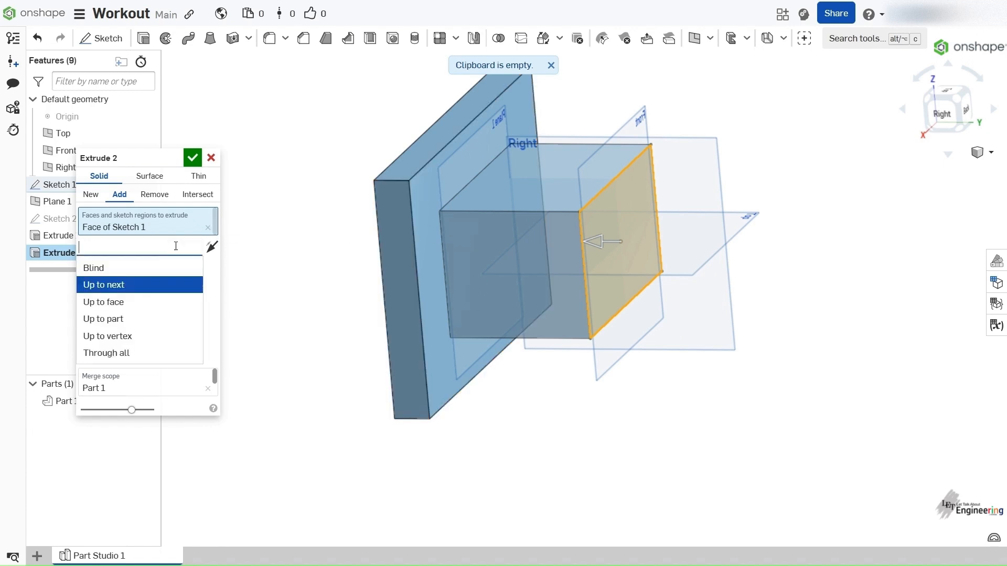
left_click(172, 311)
right_click_drag(517, 409, 501, 375)
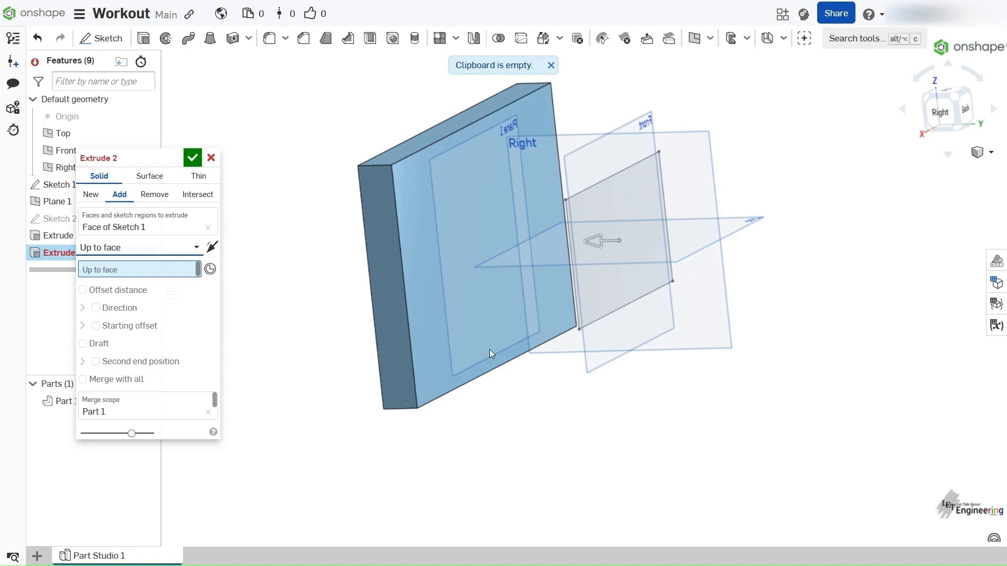
right_click_drag(466, 331, 429, 325)
scroll(386, 301, "up", 6)
scroll(386, 301, "down", 8)
left_click(424, 327)
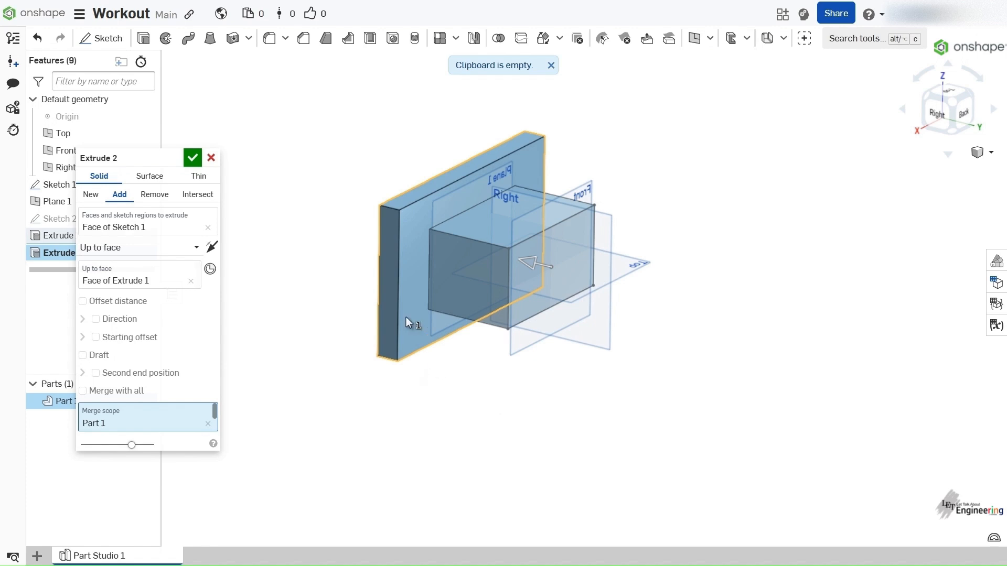
right_click_drag(417, 309, 450, 321)
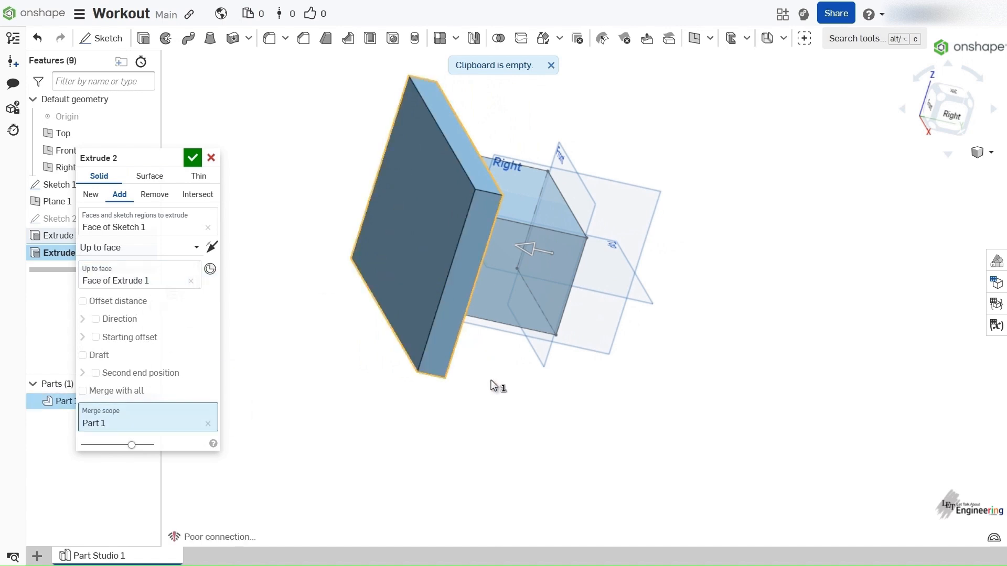
right_click_drag(494, 345, 477, 362)
- Clear the Up to face selection and pick the slab's outer face, away from the Front plane, as the limit
left_click(178, 278)
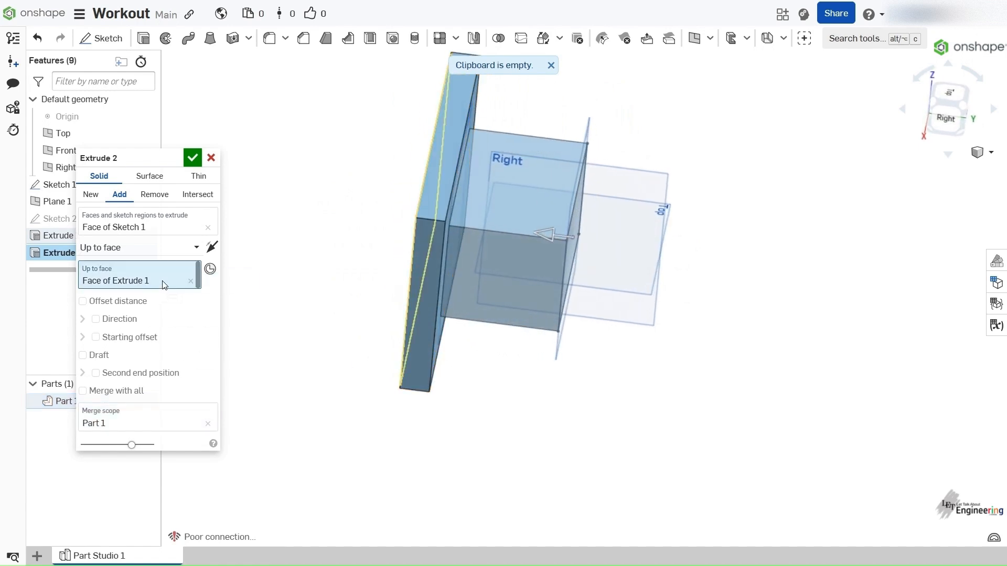
left_click(191, 281)
right_click_drag(351, 334, 414, 278)
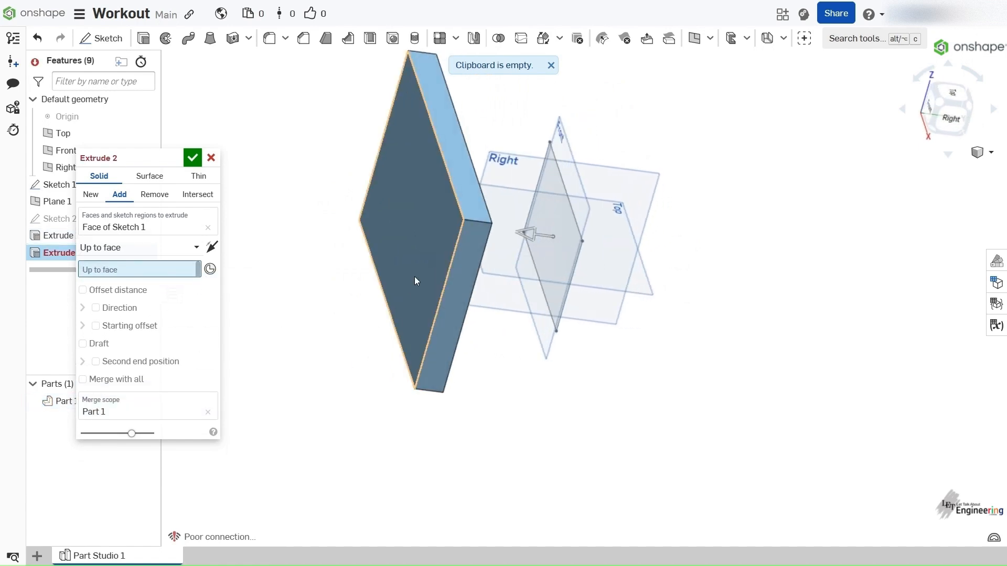
left_click(415, 277)
right_click_drag(456, 357, 442, 398)
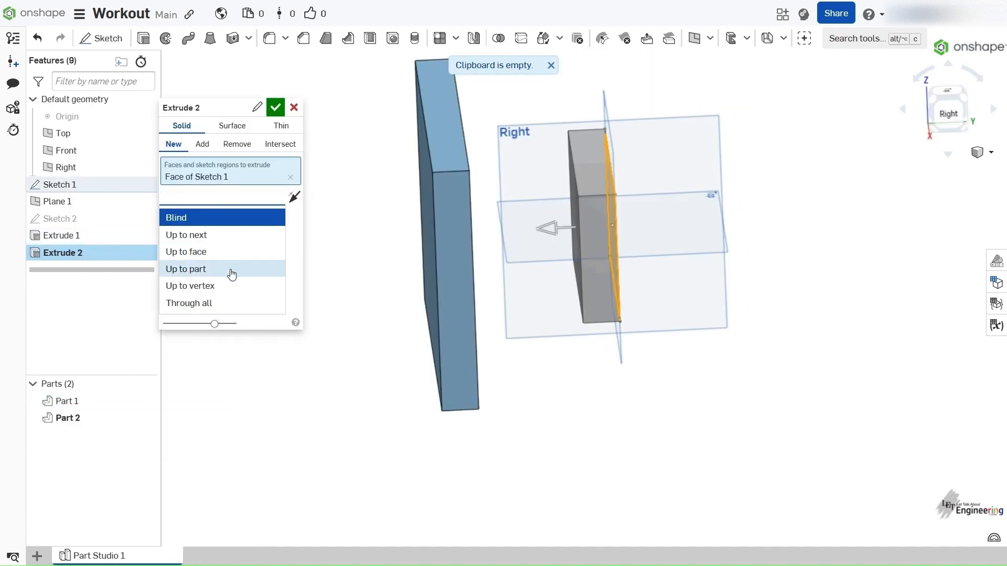
- Set the end type of the Front plane rectangle's extrusion to Up to part with Part 1 as the limit
left_click(231, 269)
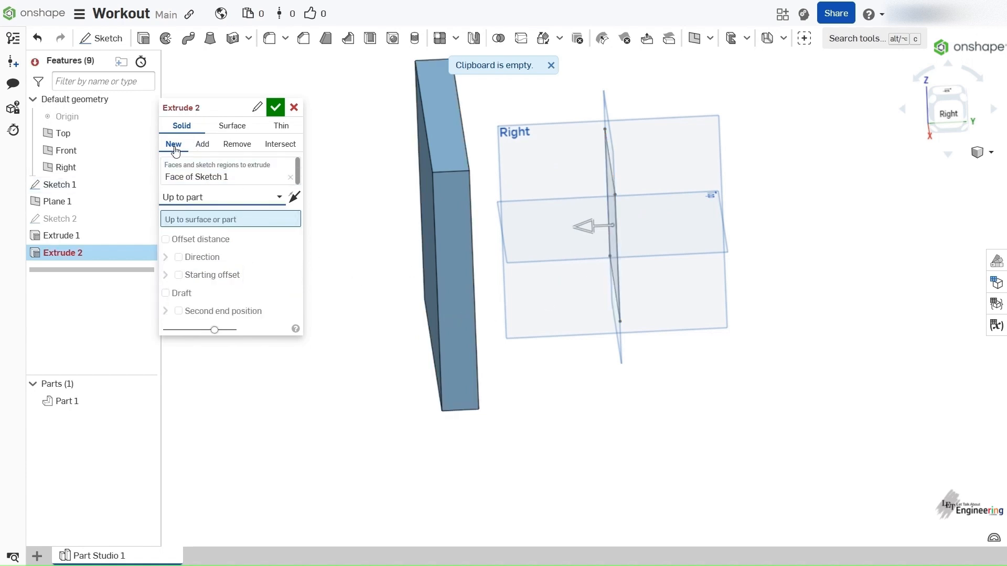
right_click_drag(371, 214, 402, 278)
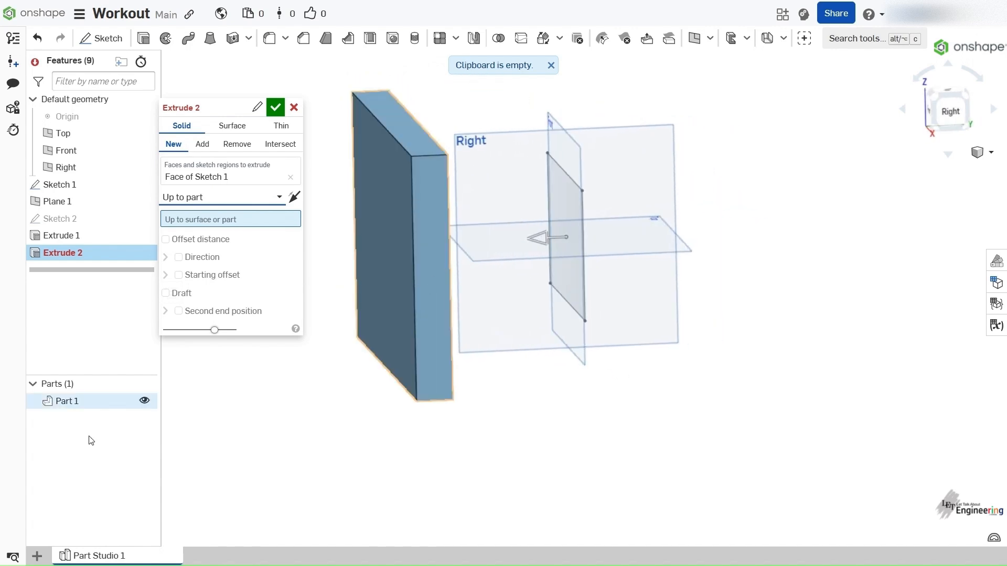
left_click(63, 401)
right_click_drag(461, 431, 460, 371)
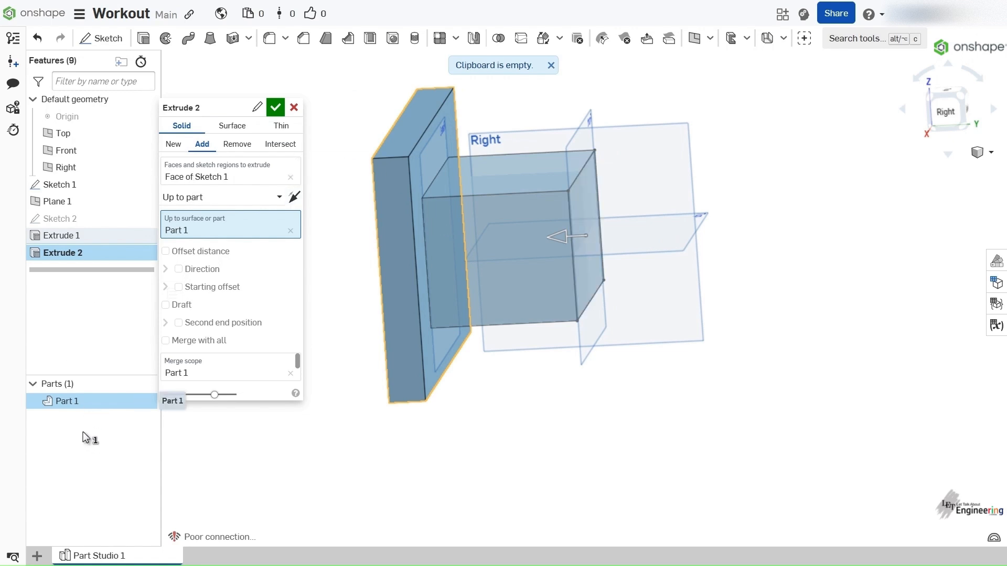
mouse_move(496, 161)
right_mouse_down()
mouse_move(543, 148)
mouse_move(498, 160)
right_mouse_up()
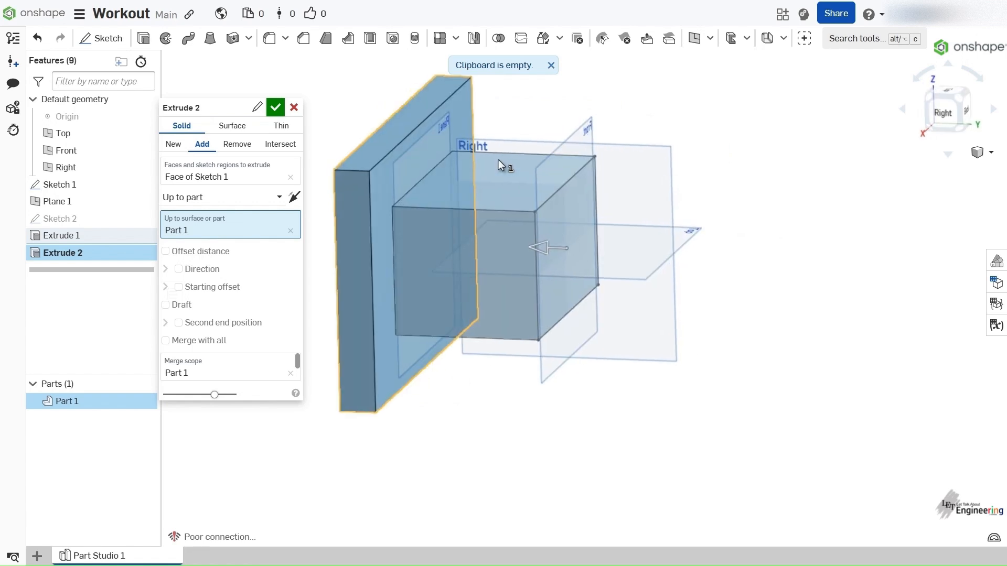
- Change the end type to Up to vertex and select the lower corner of the slab's outer face as the limit
left_click(213, 204)
left_click(219, 284)
mouse_move(574, 273)
right_mouse_down()
mouse_move(587, 276)
mouse_move(578, 275)
right_mouse_up()
scroll(578, 275, "up", 2)
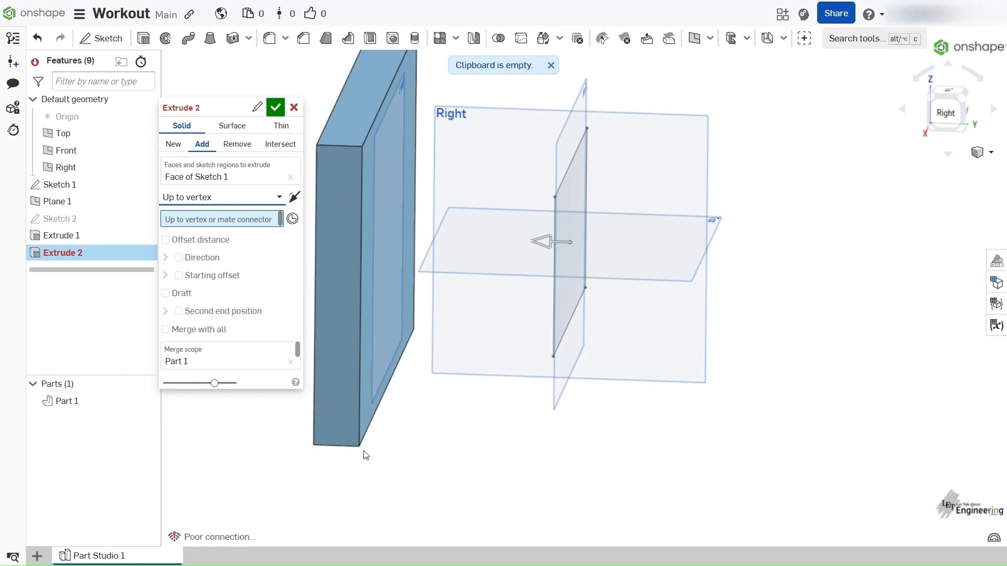
right_click_drag(319, 450, 418, 263)
right_click_drag(526, 115, 460, 268)
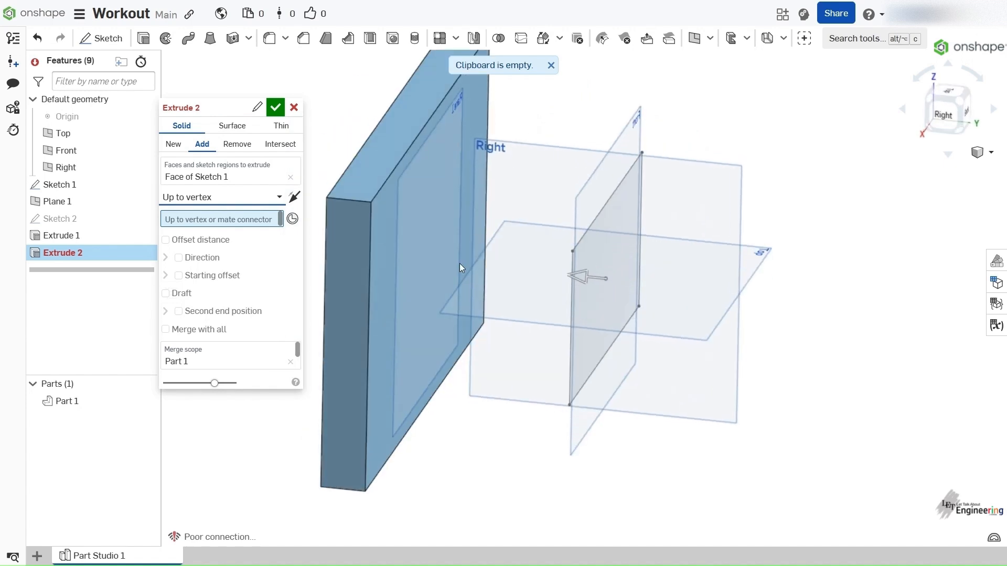
left_click(322, 487)
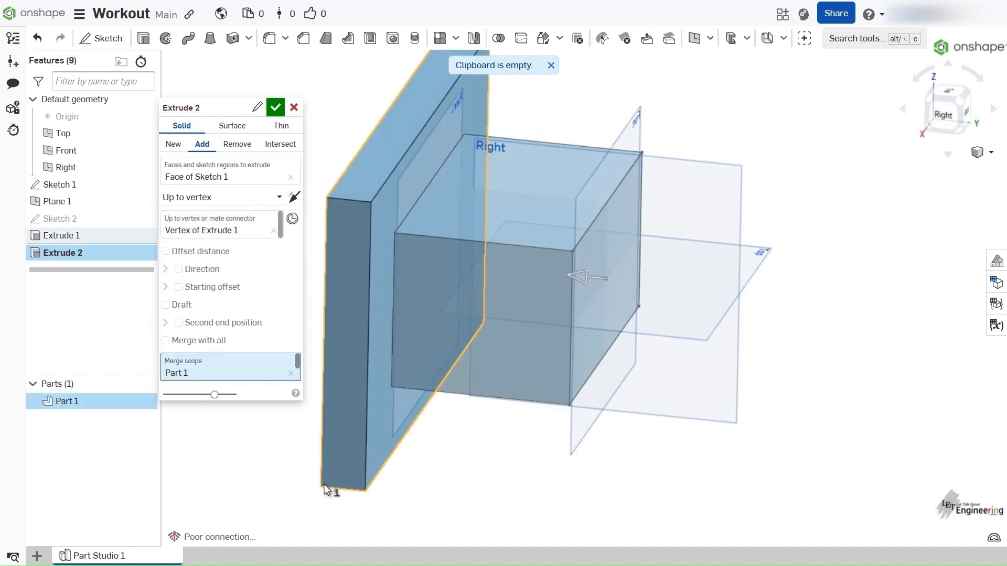
mouse_move(375, 339)
right_mouse_down()
mouse_move(396, 329)
mouse_move(383, 326)
right_mouse_up()
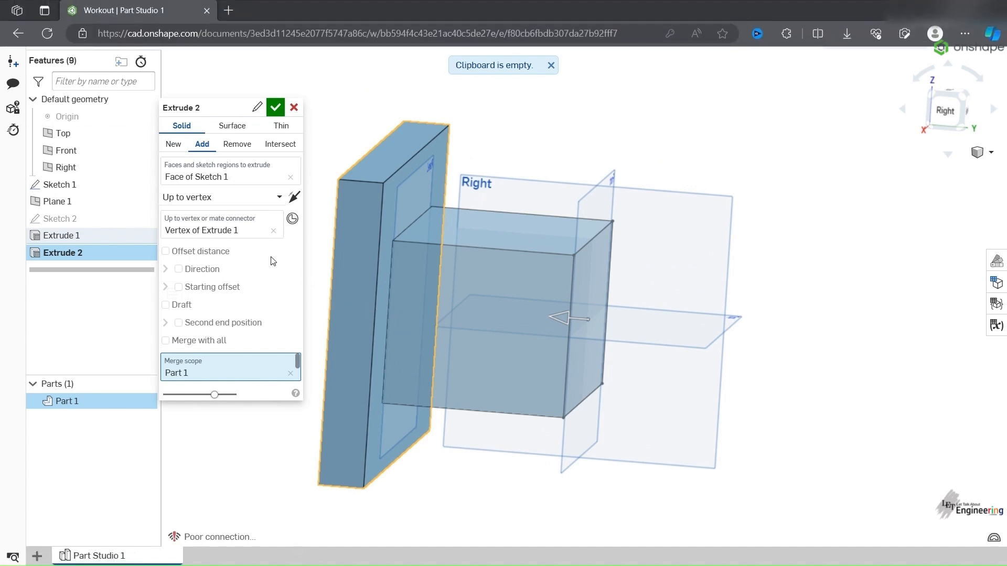
left_click(248, 230)
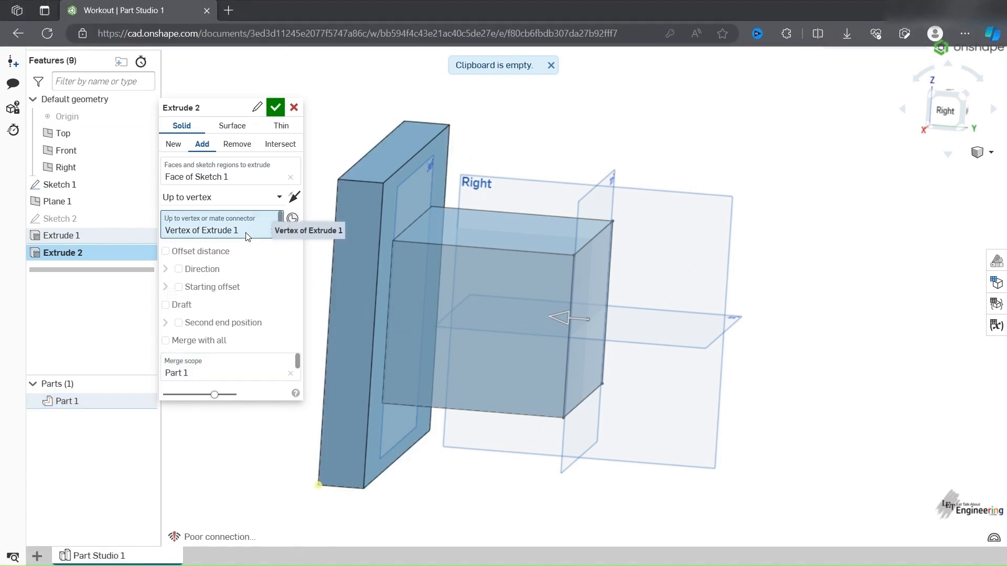
- Change the extrusion's end type to Through all with the Add operation and confirm the feature
left_click(259, 199)
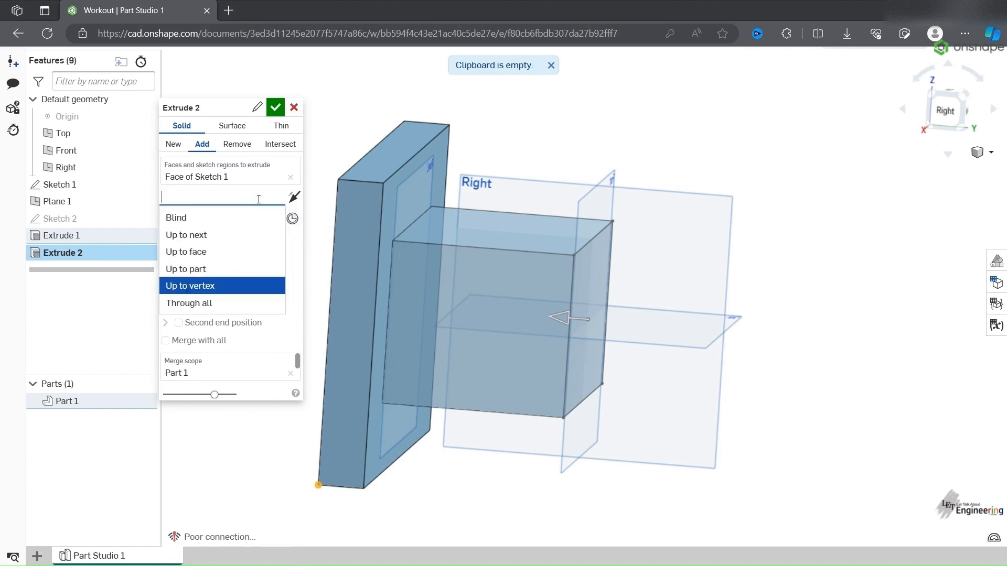
left_click(249, 307)
right_click_drag(561, 286, 610, 285)
scroll(646, 283, "up", 5)
scroll(644, 282, "down", 8)
right_click_drag(384, 271, 392, 293)
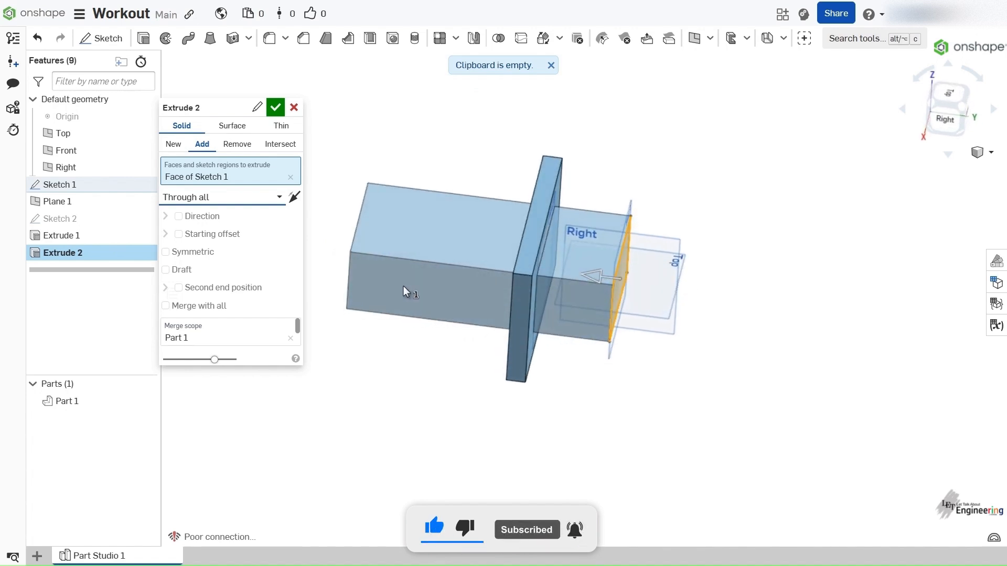
right_click_drag(432, 216, 599, 262)
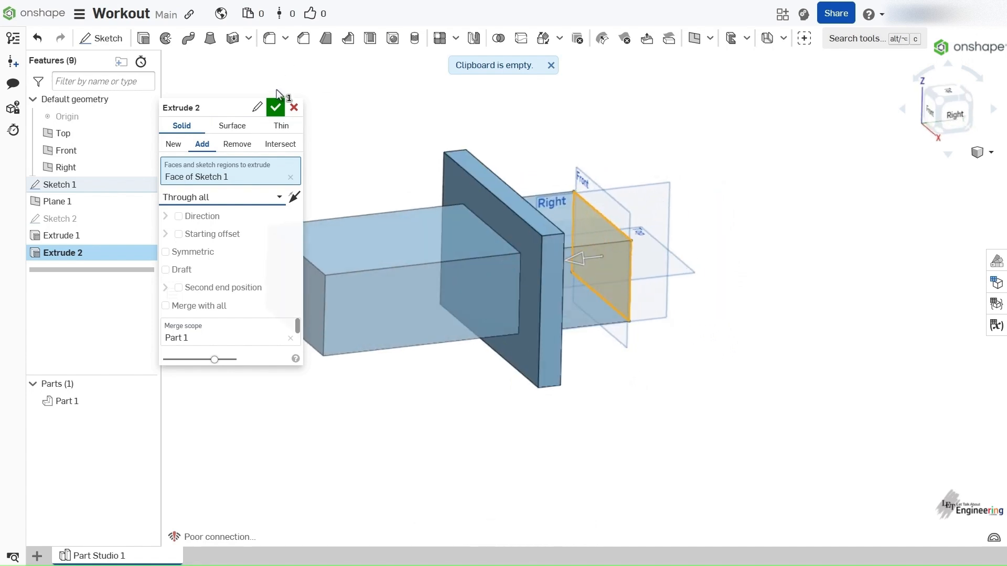
left_click(276, 108)
right_click_drag(438, 233, 531, 234)
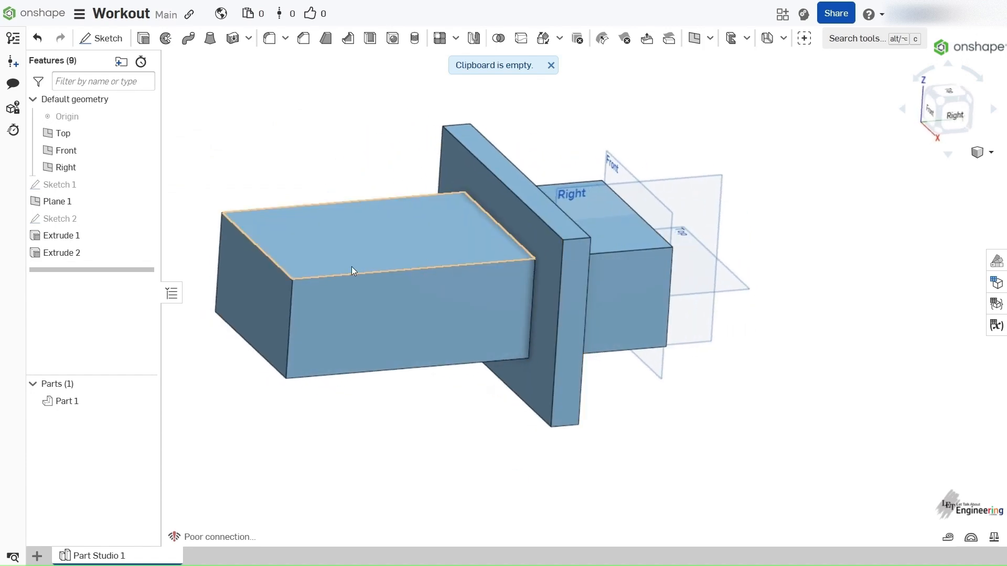
- Open the Extrude 2 feature for editing
double_click(66, 254)
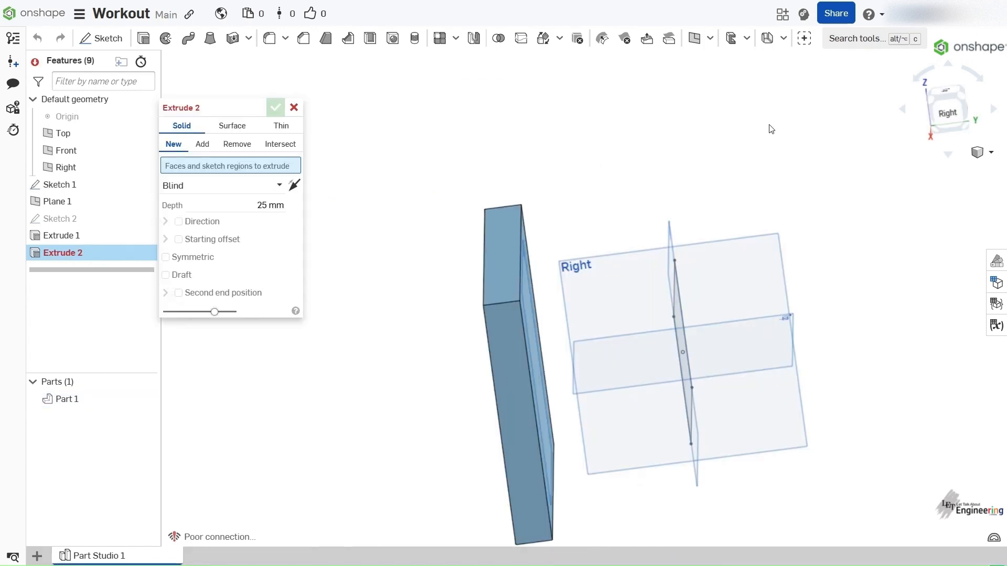